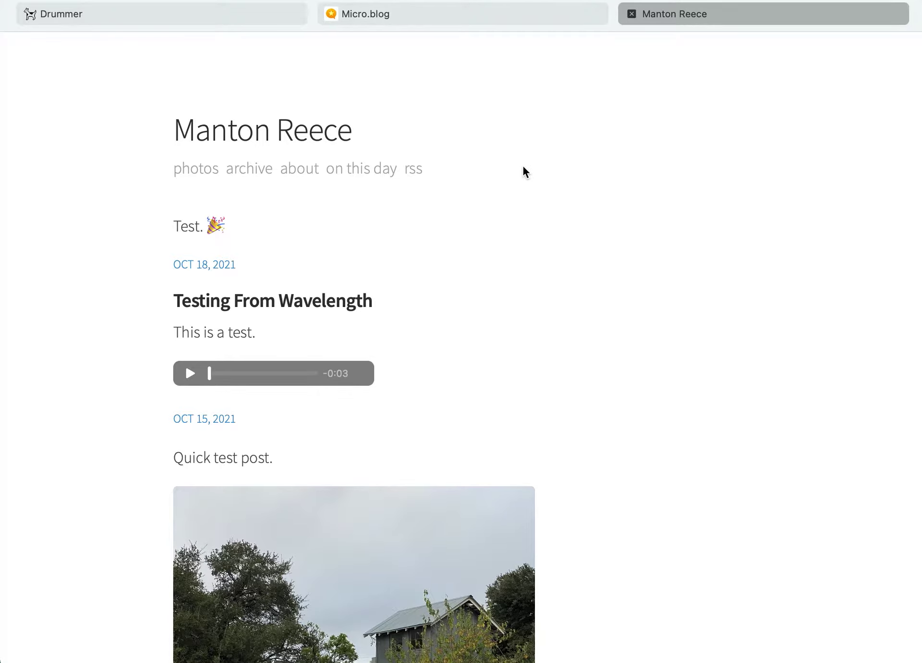
Step: Switch to Drummer and look over the blog outline and the available blog-building tools
left_click(238, 17)
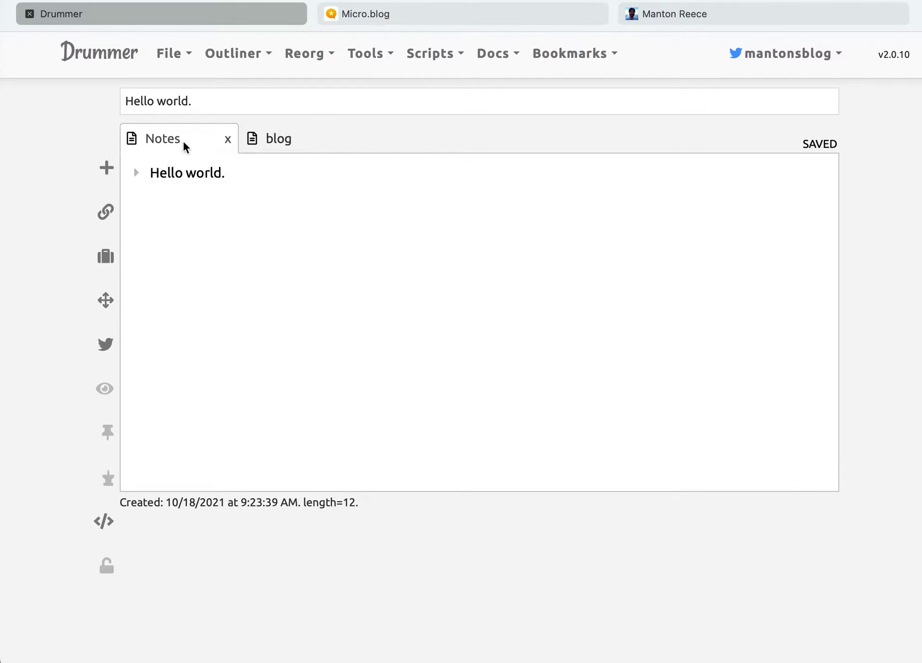
left_click(269, 143)
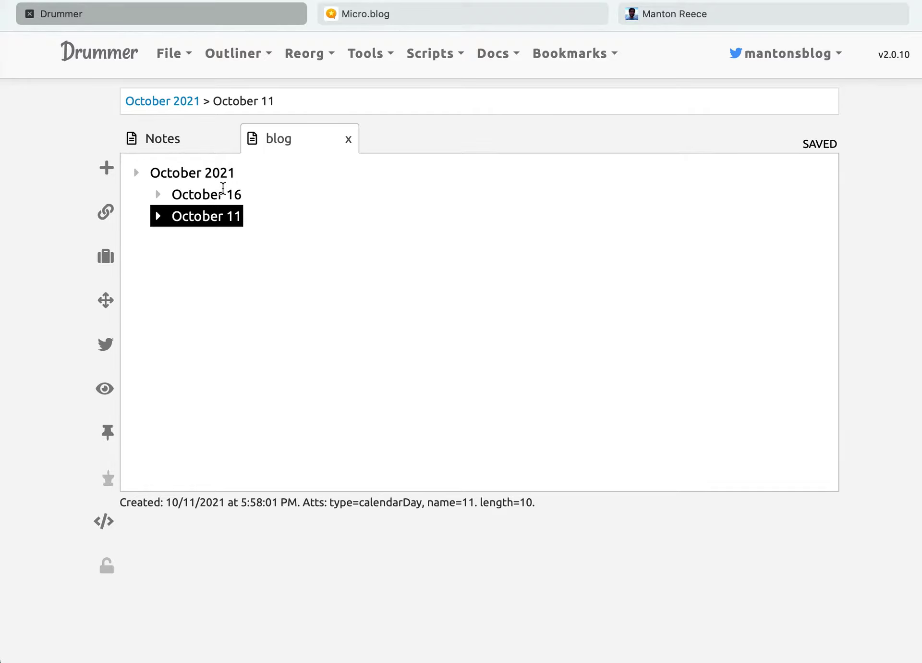
left_click(375, 58)
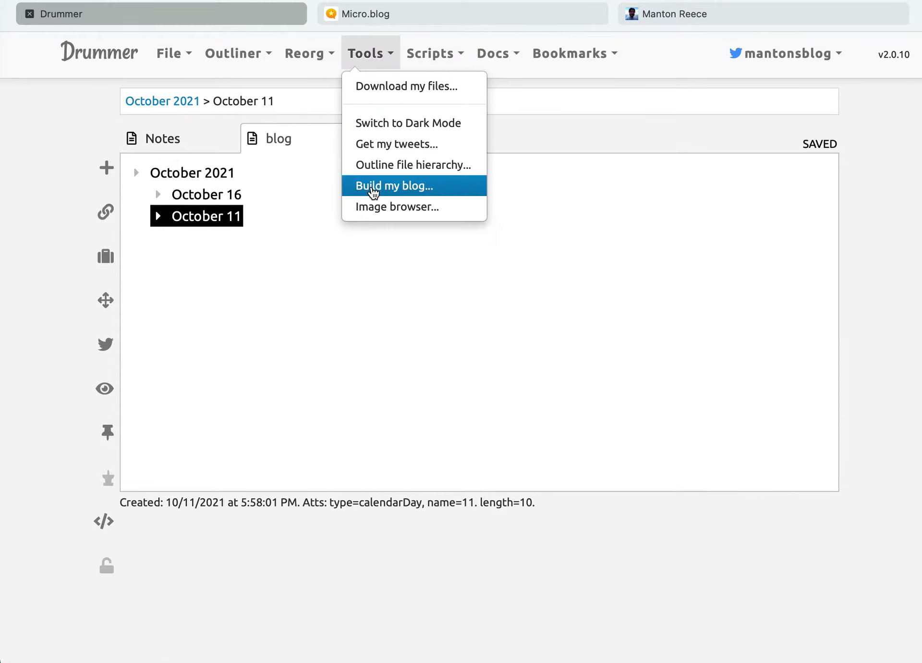
key("Up")
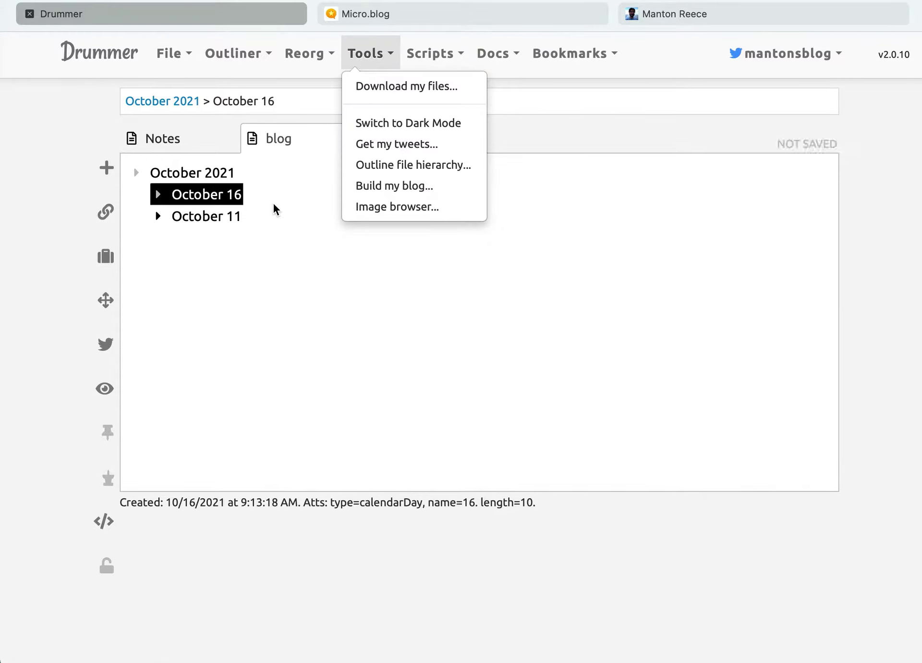
left_click(378, 53)
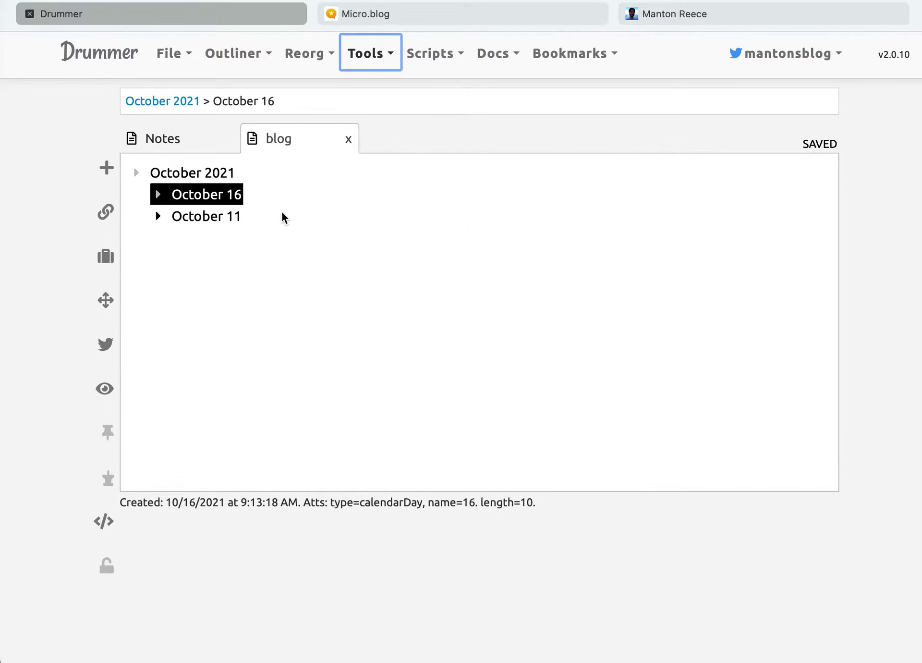
Step: Create a new outline with the filename microblog.opml
left_click(166, 54)
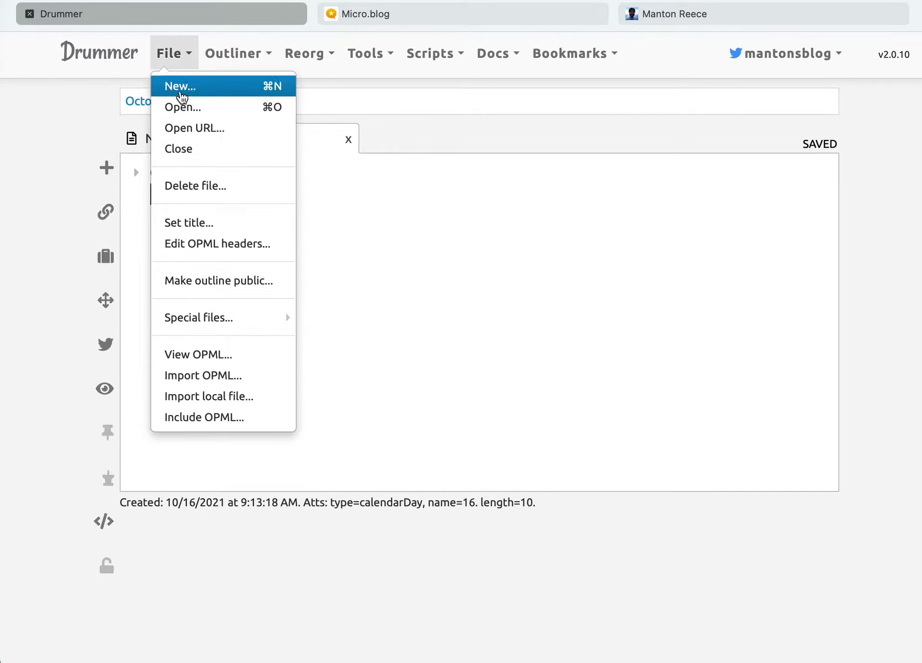
left_click(180, 91)
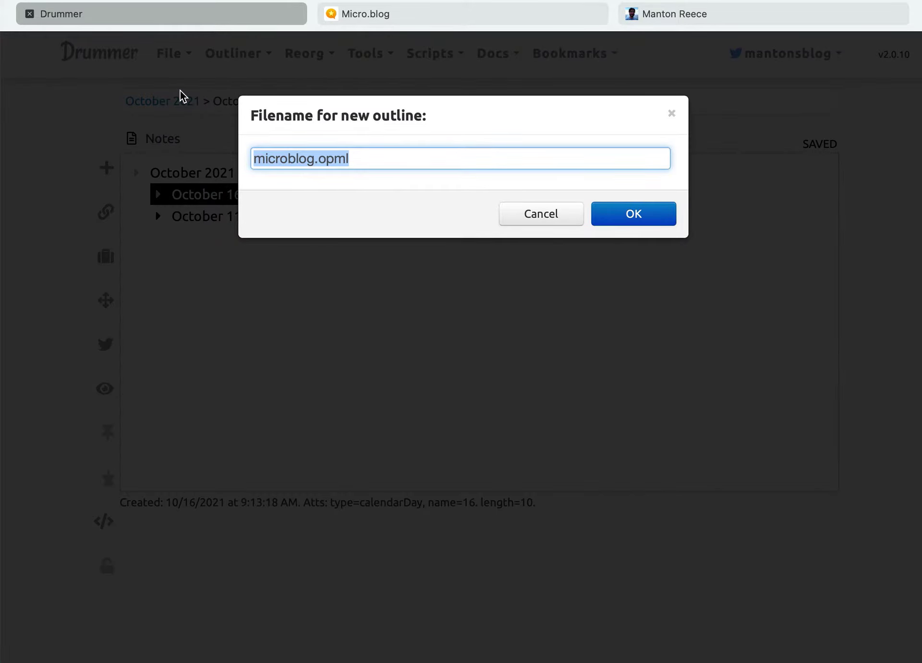
left_click(597, 220)
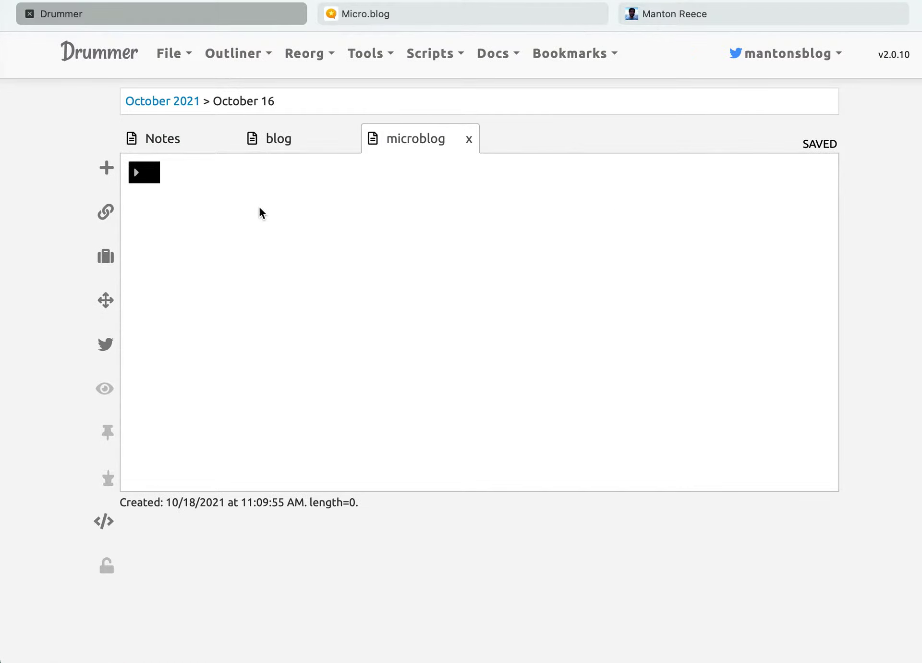
Step: Add a dated post to the microblog outline with the text "Hello world from Drummer."
left_click(106, 167)
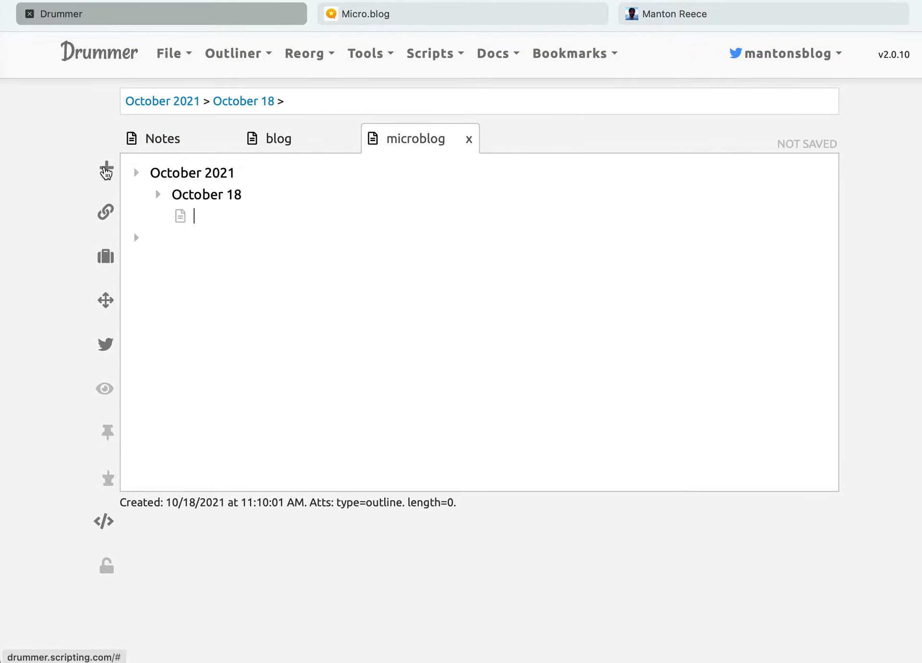
type("Hell")
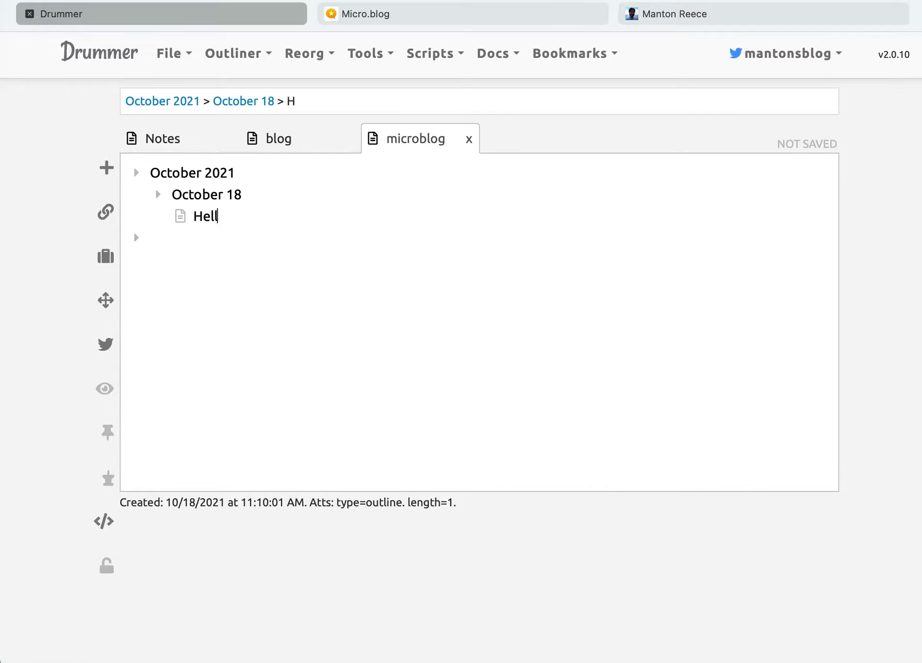
type("o world from Drummer.")
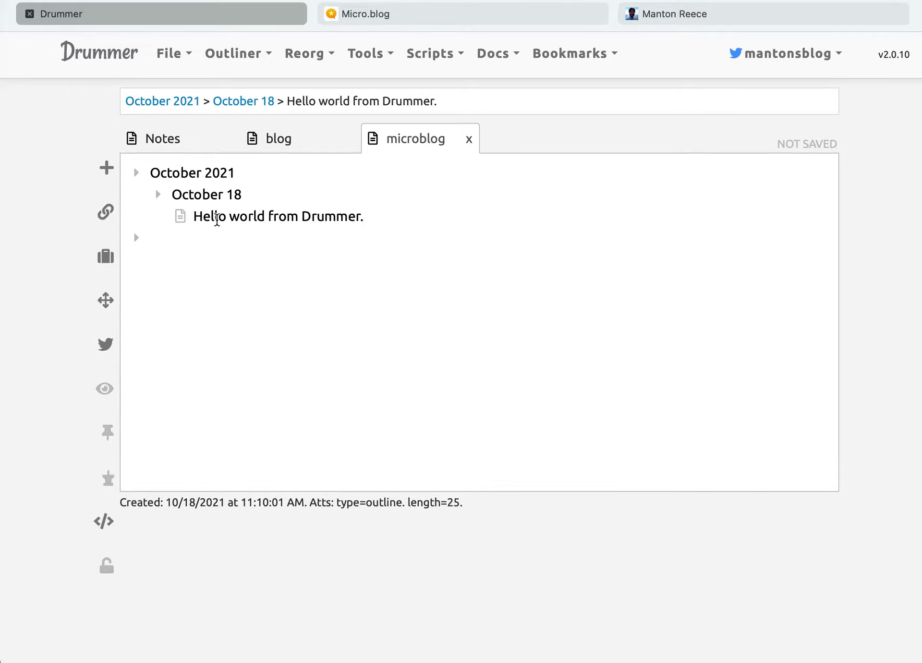
Step: Make the microblog outline public and accept its public URL
left_click(168, 54)
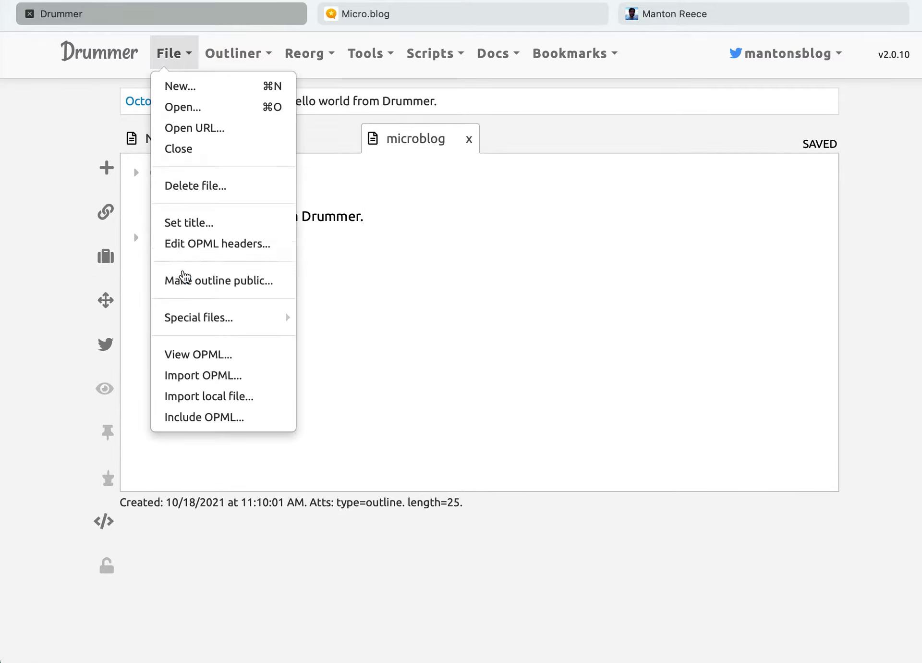
left_click(186, 282)
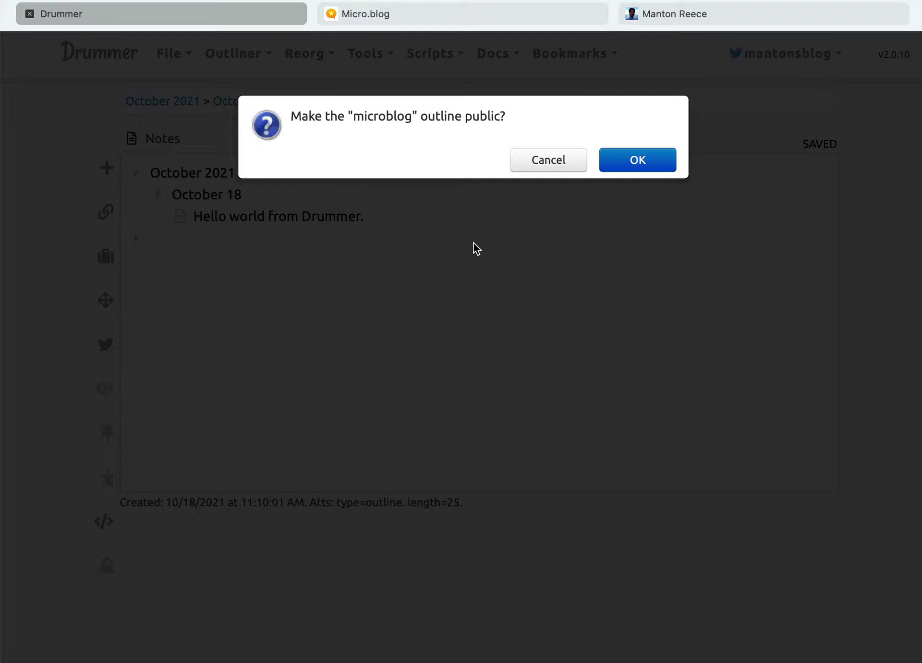
left_click(644, 163)
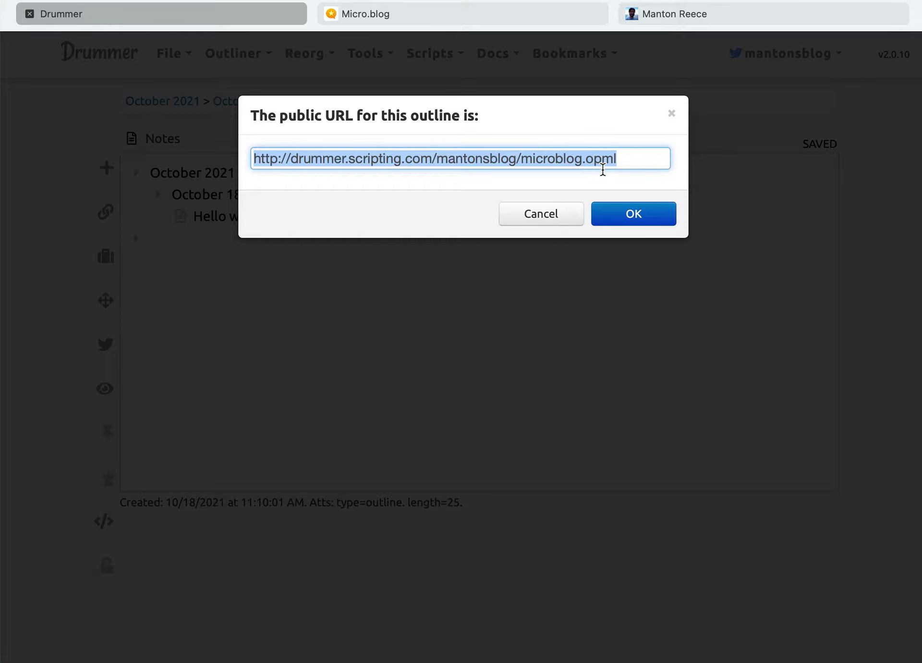
left_click(639, 224)
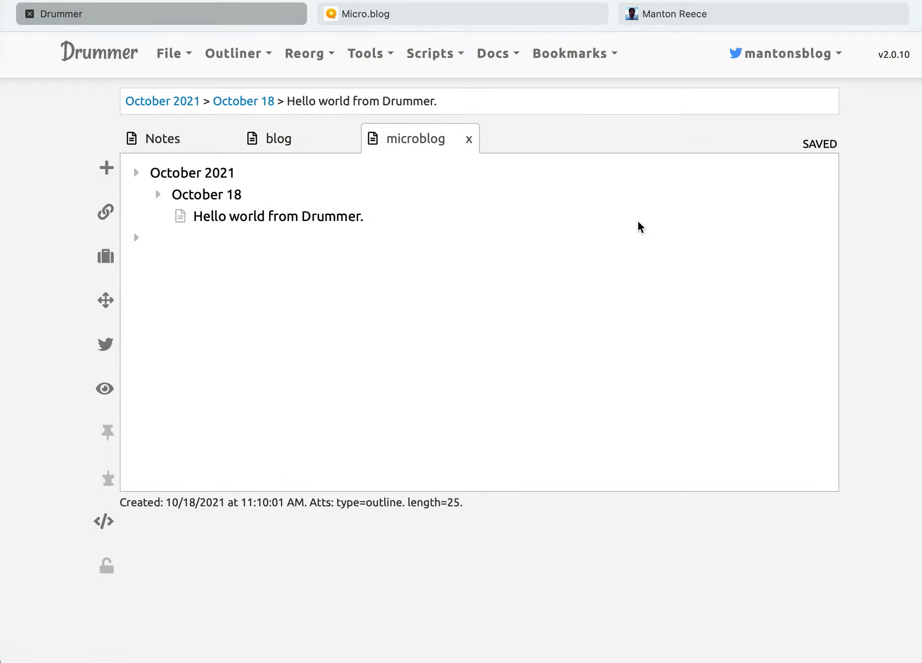
Step: Switch to Micro.blog and open the blog's outline URL settings from the account's feed settings
left_click(464, 22)
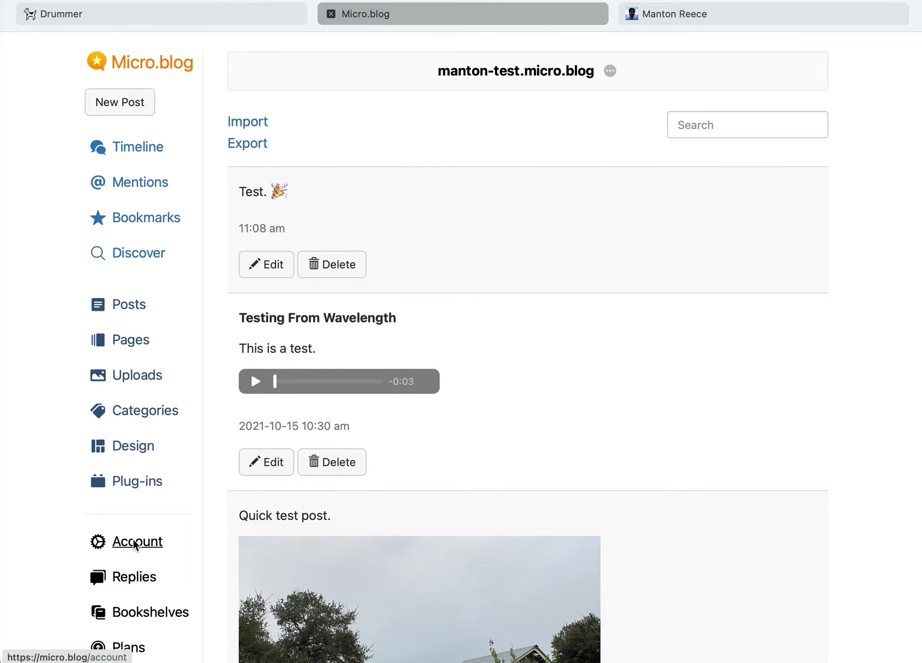
left_click(135, 543)
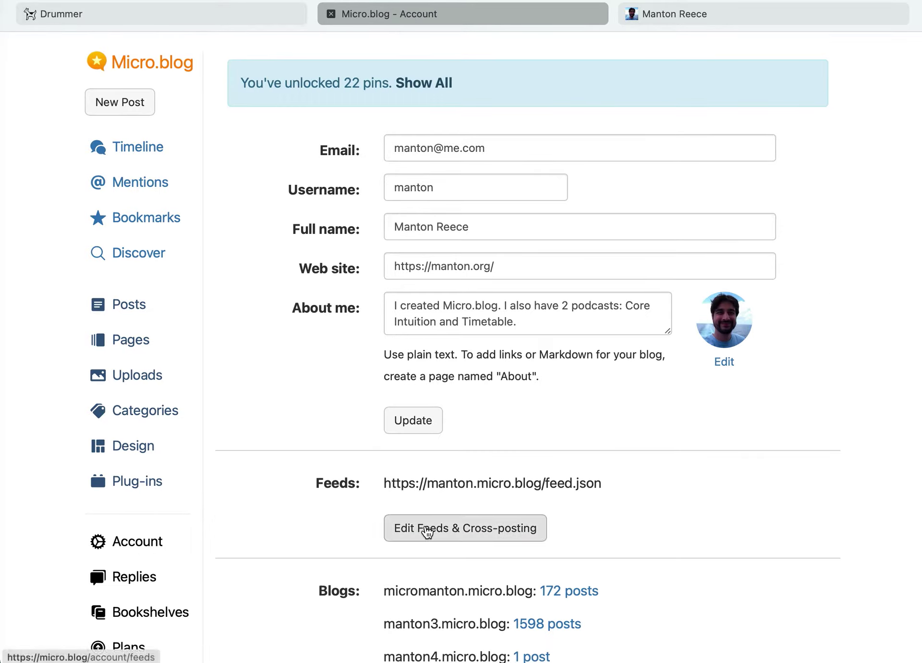
left_click(428, 529)
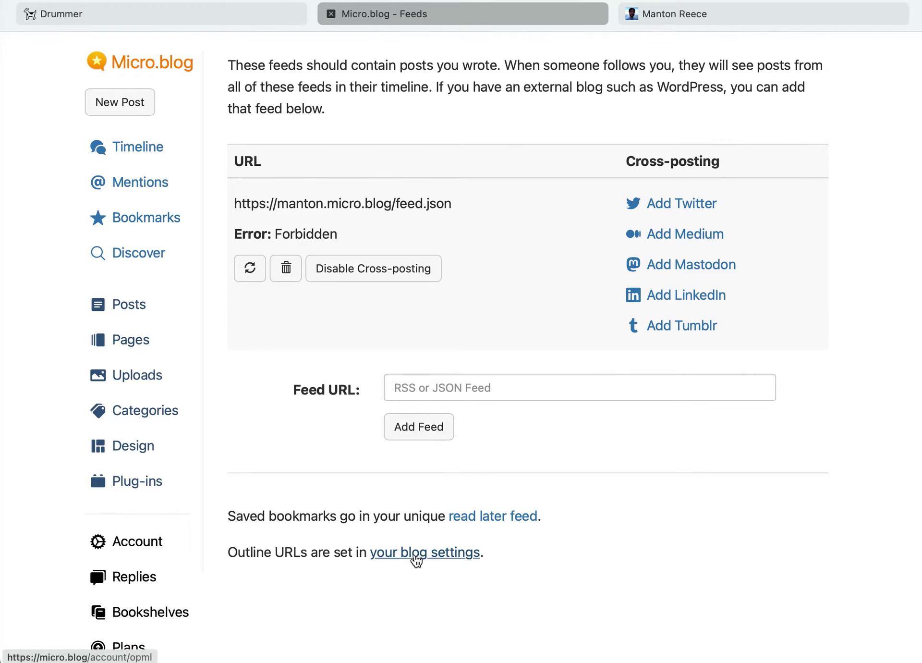
left_click(410, 558)
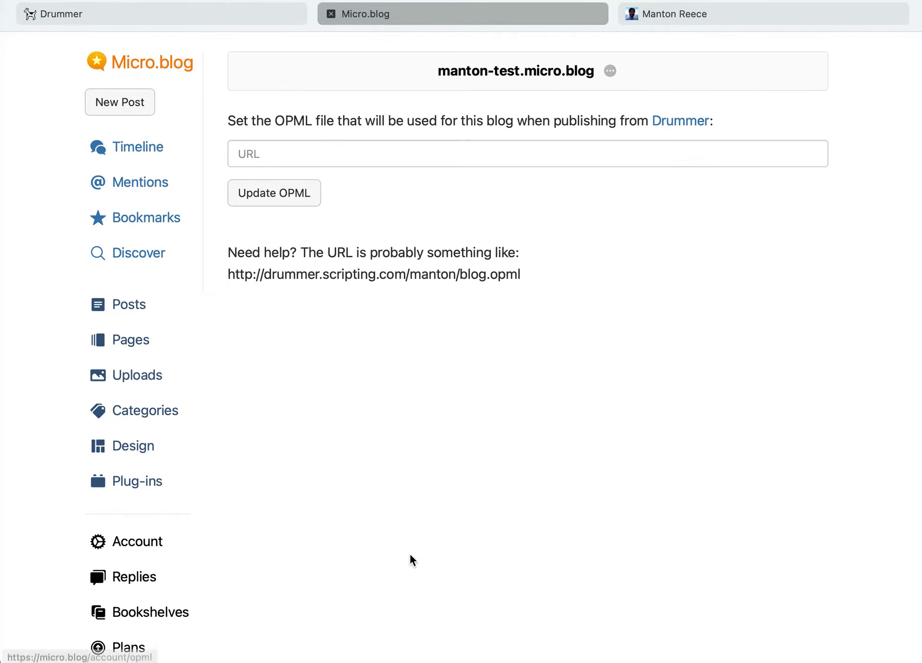
left_click(375, 153)
type("http://drummer.scripting.com/mantonsblog/microblog.opml")
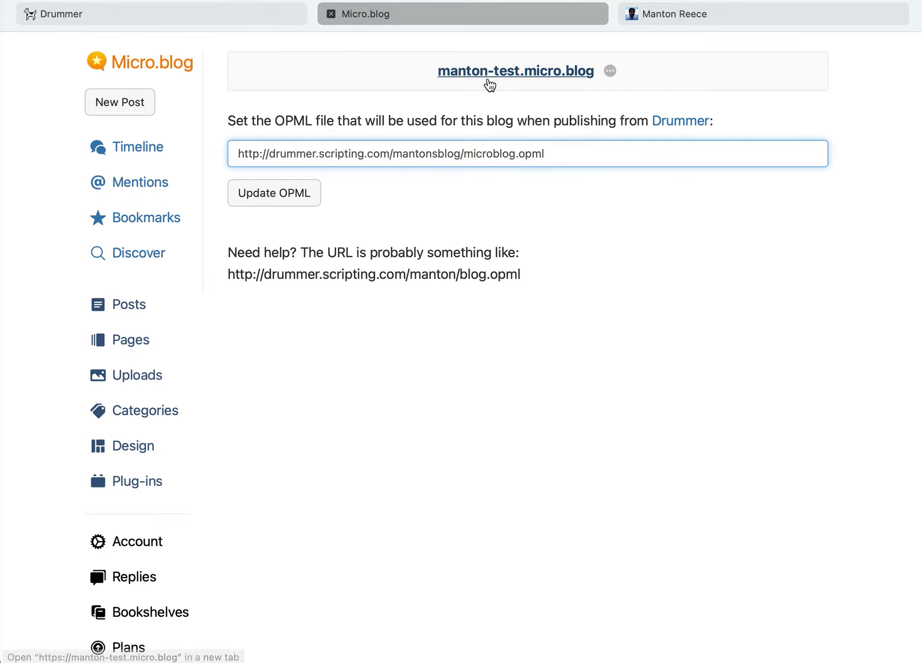
left_click(610, 71)
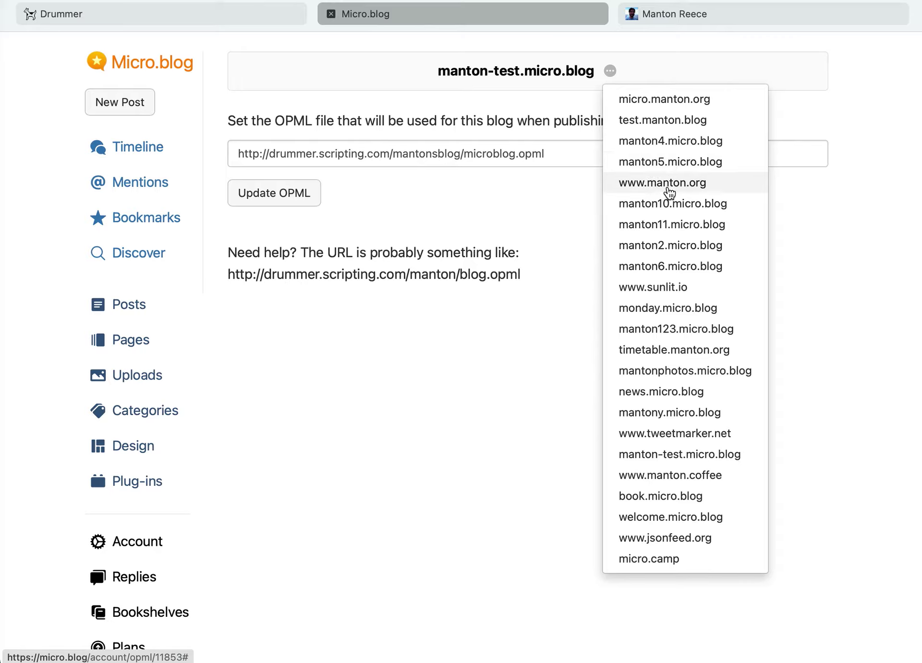
left_click(558, 189)
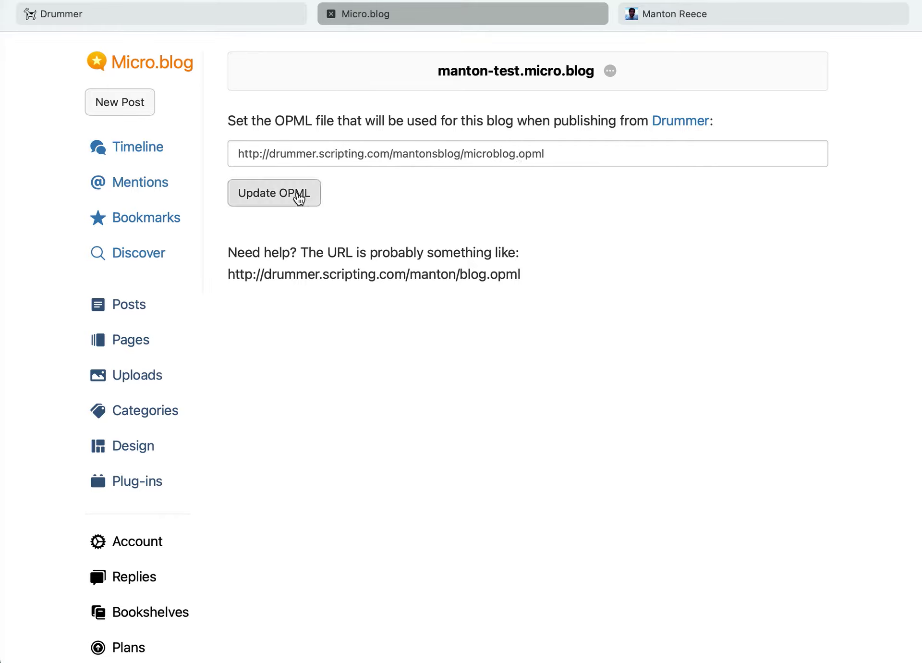
left_click(295, 195)
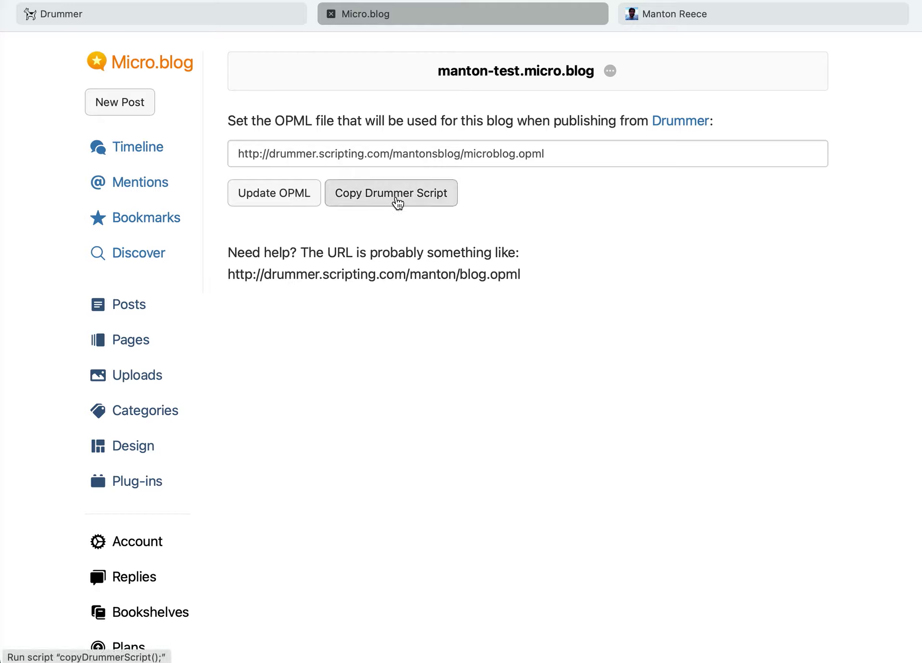
Step: Copy the Drummer script from Micro.blog, and open the special Scripts menu file in Drummer
left_click(398, 204)
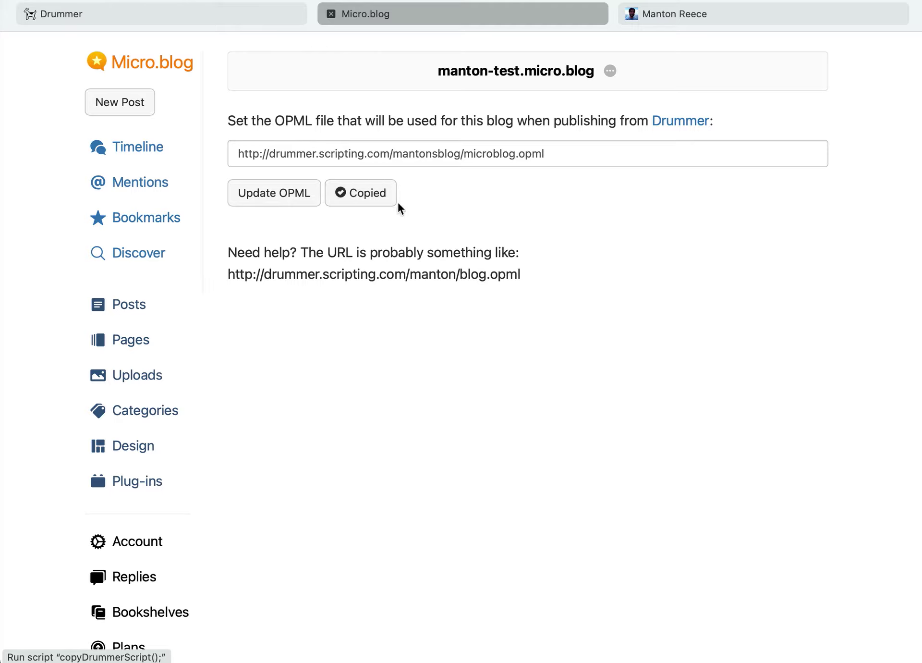
left_click(234, 18)
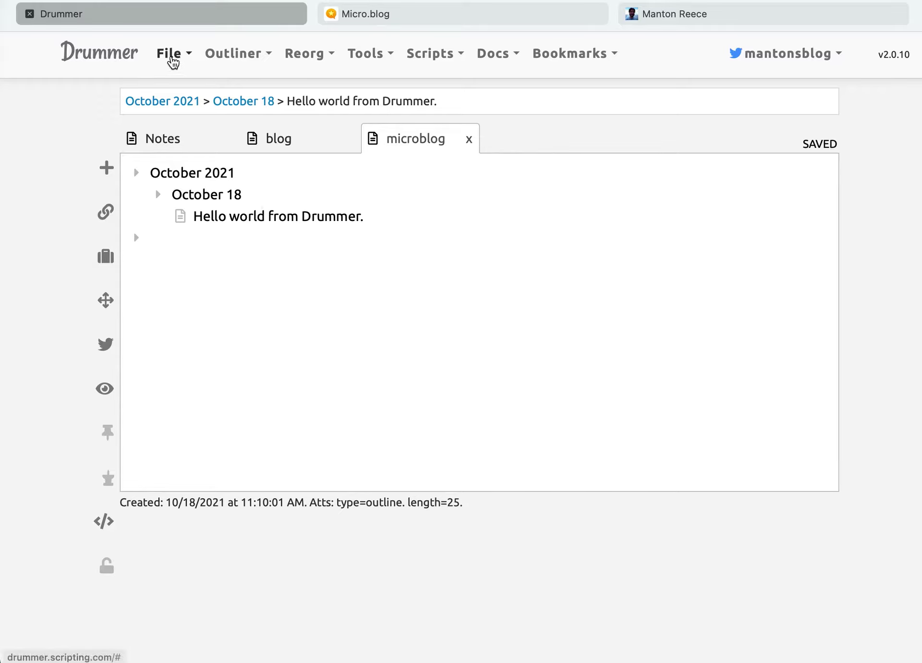
left_click(168, 55)
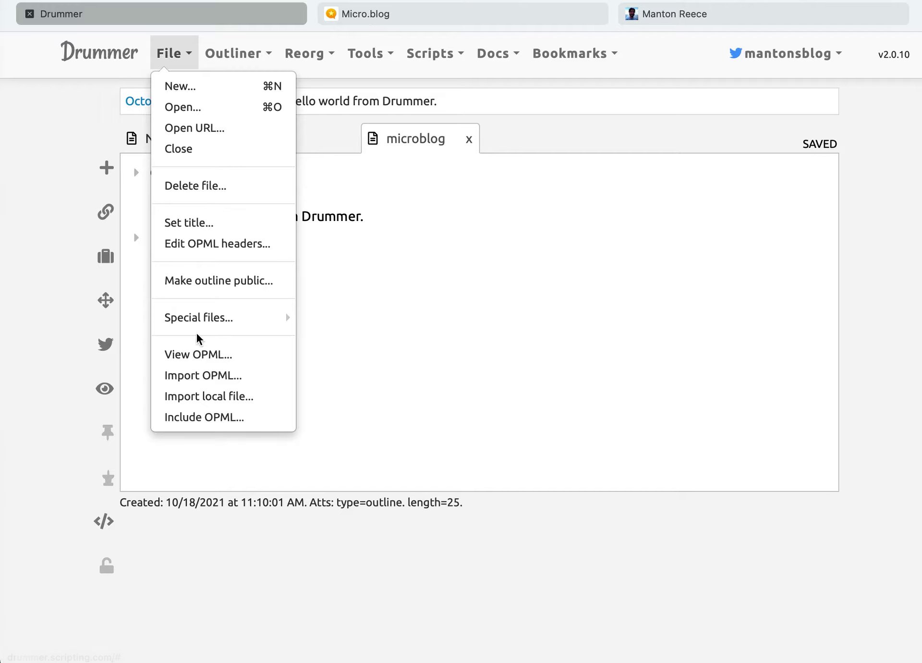
mouse_move(267, 318)
left_click(337, 316)
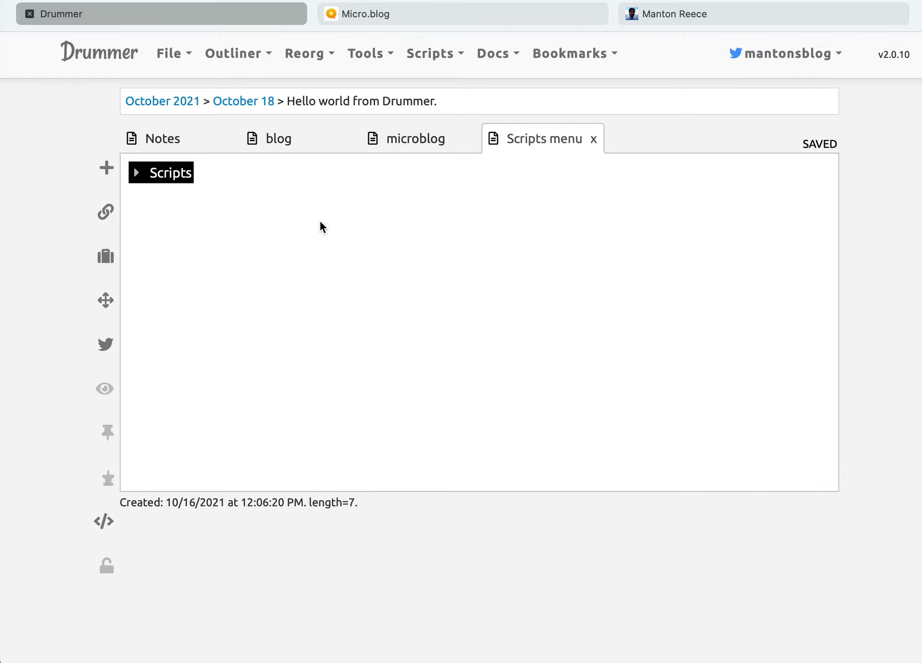
Step: Paste the copied script, indent it under the Scripts heading, and expand it to show its code lines
key("super+v")
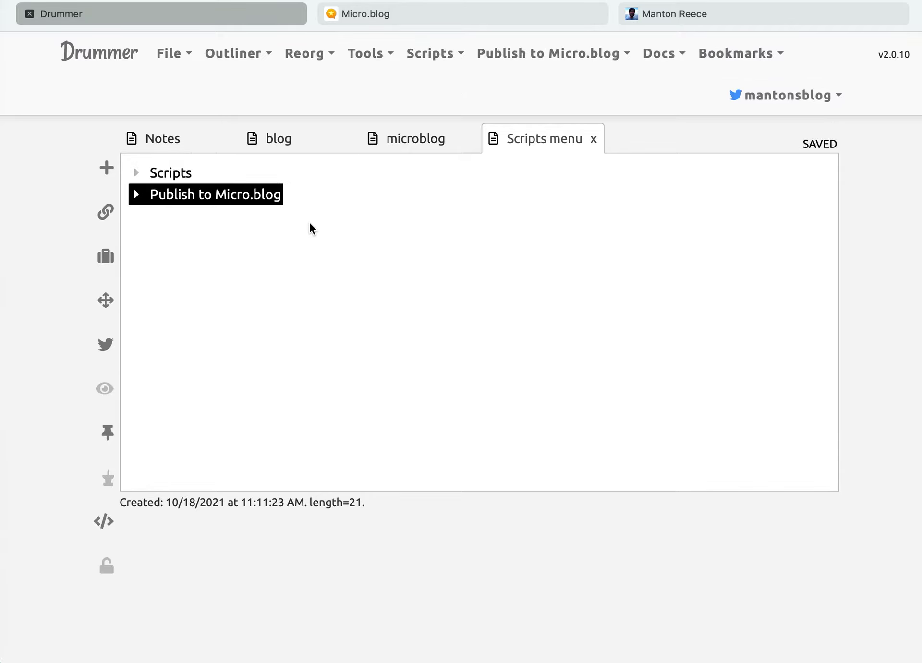
key("Tab")
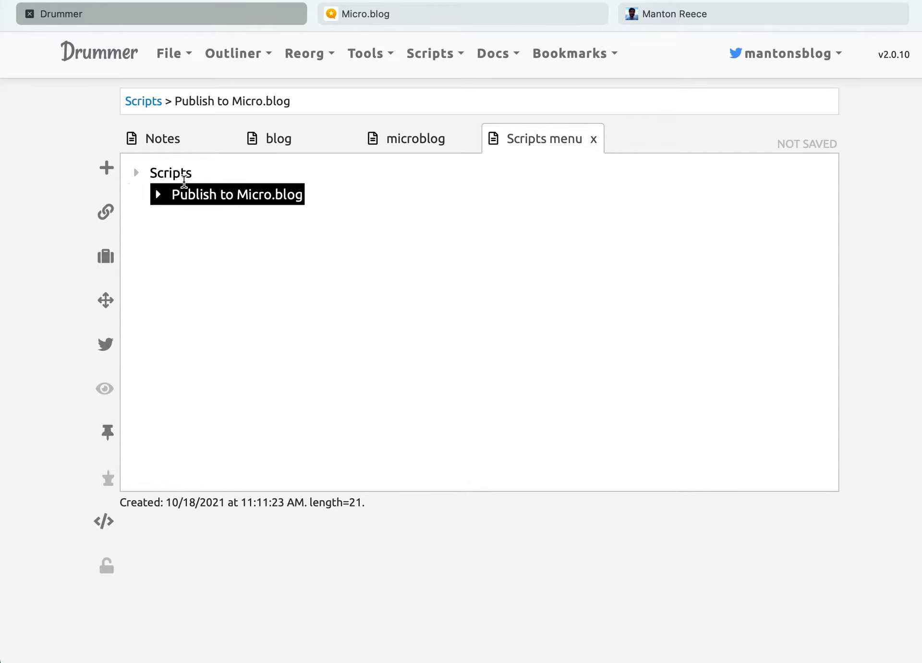
left_click(432, 55)
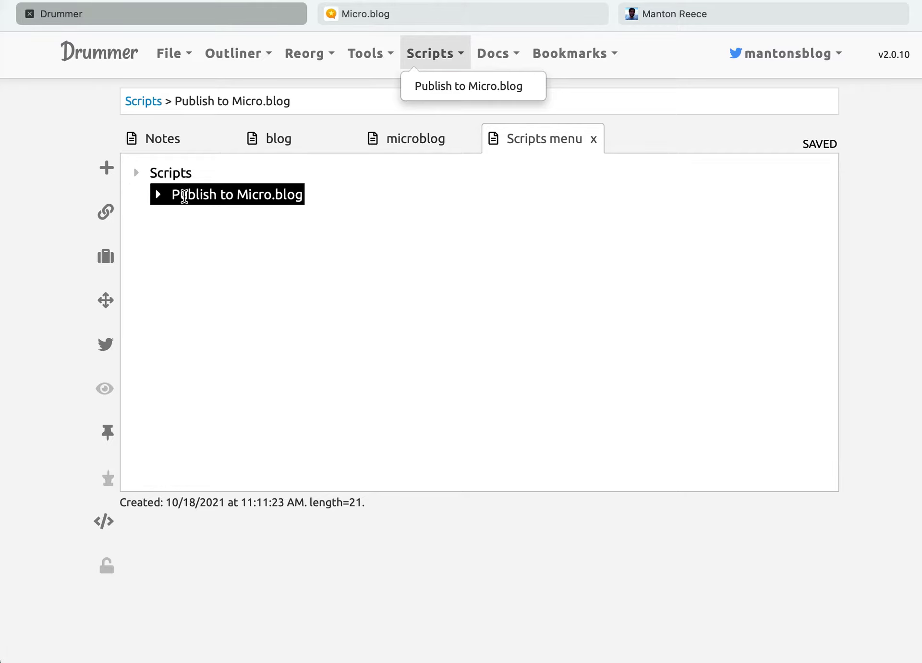
left_click(155, 195)
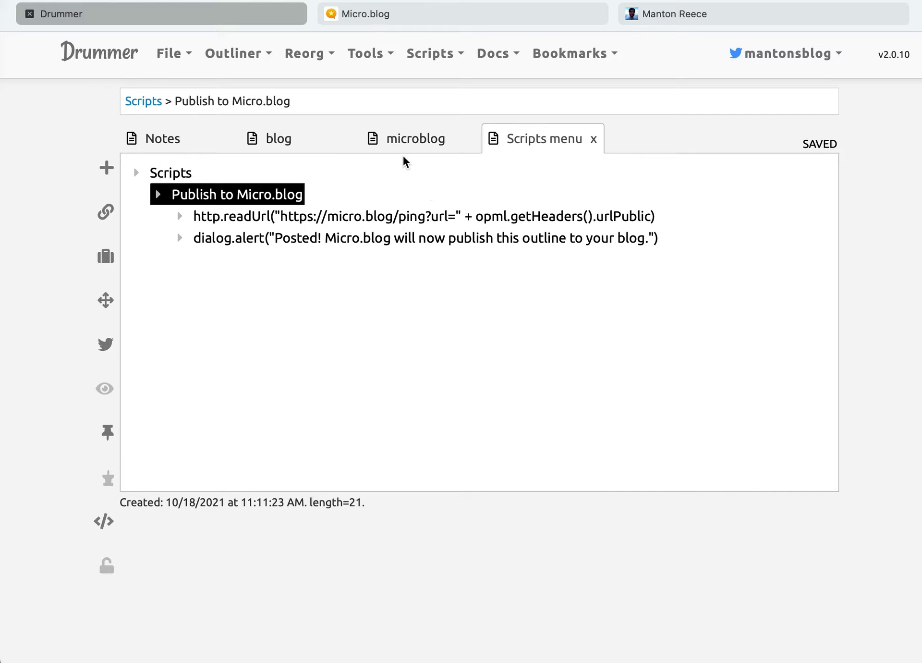
Step: Return to the microblog outline and run the Publish to Micro.blog script on it
left_click(406, 140)
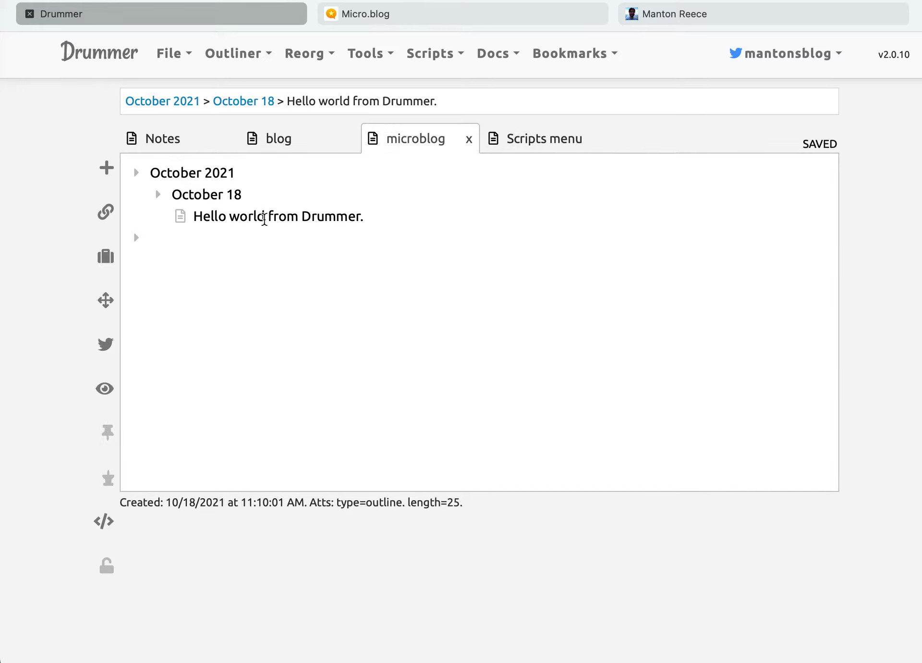
left_click_drag(213, 216, 325, 216)
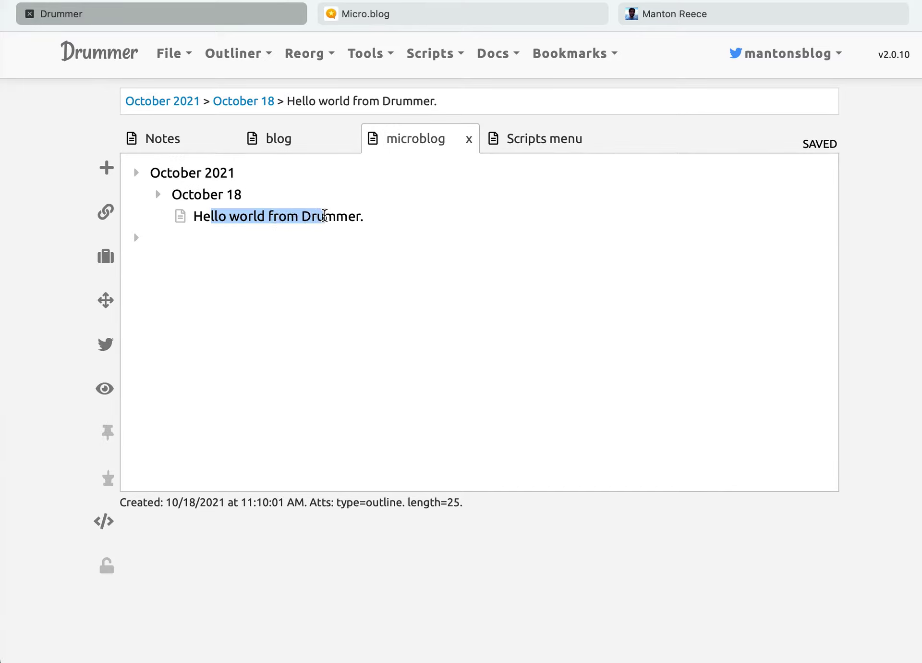
left_click(350, 216)
left_click(437, 57)
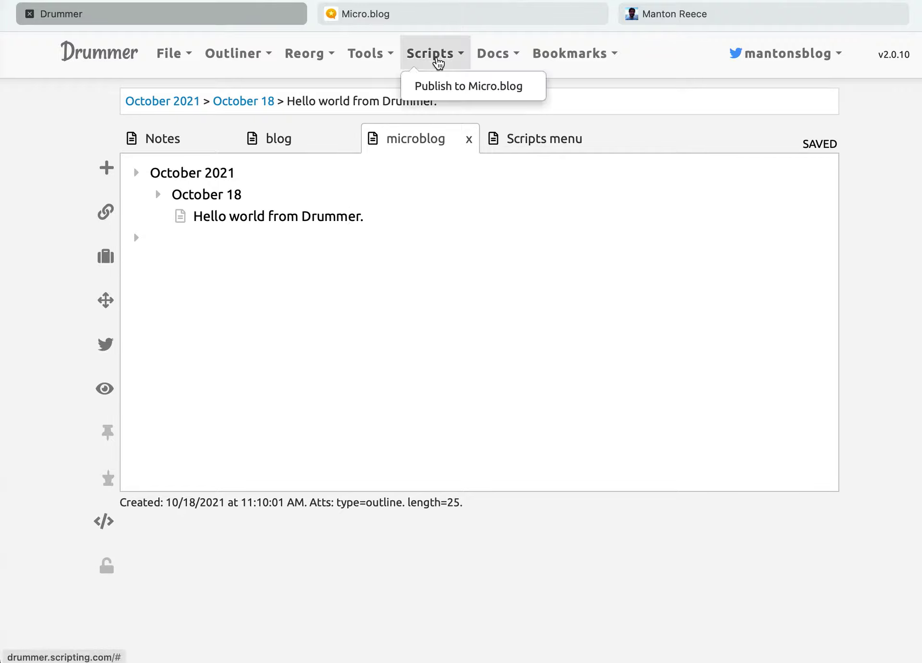
left_click(441, 88)
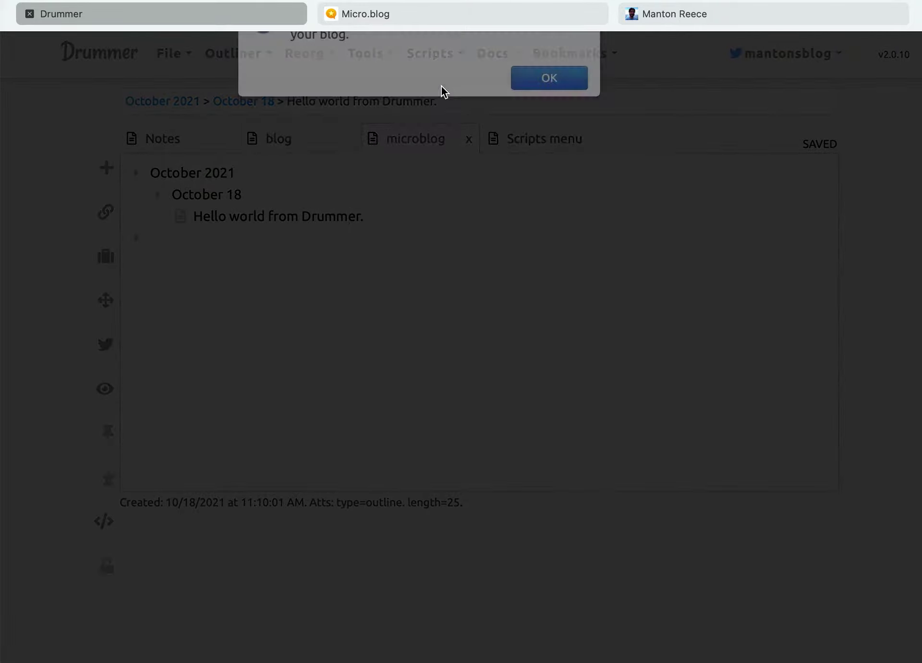
Step: Dismiss the publishing confirmation and add a new post reading "This is another new microblog post." under October 18
left_click(547, 175)
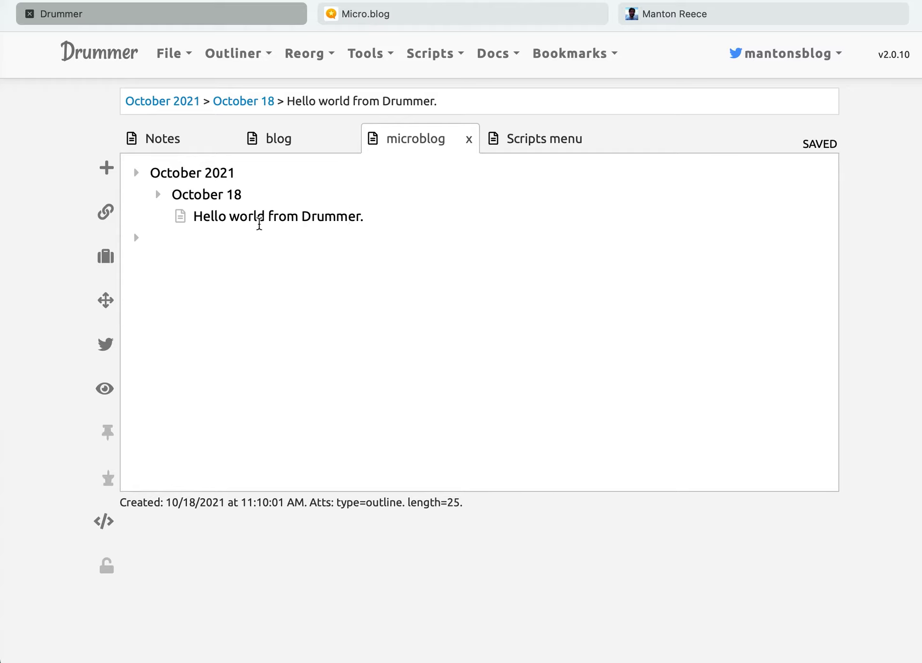
left_click(108, 178)
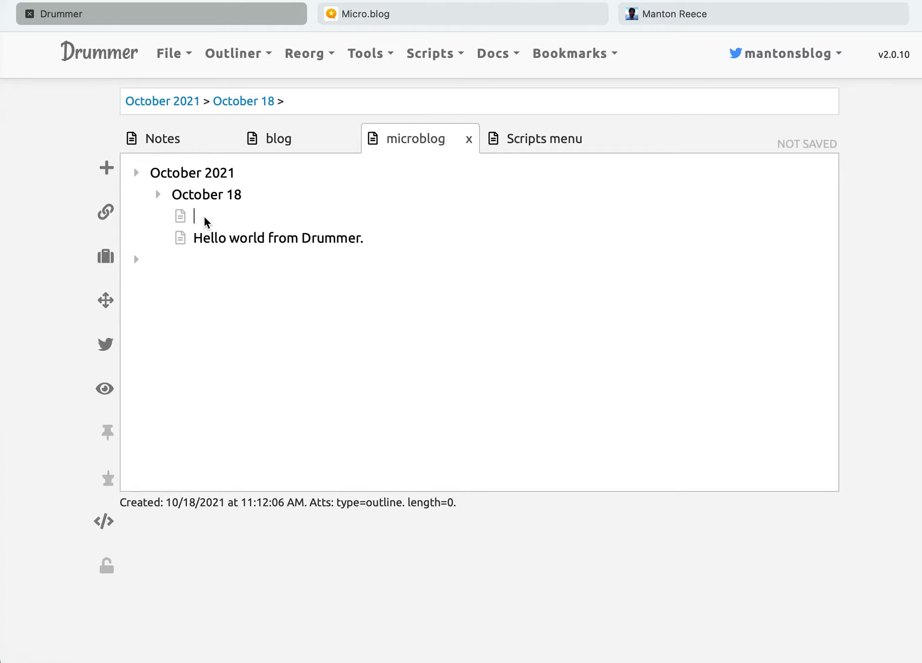
type("This is another new mi")
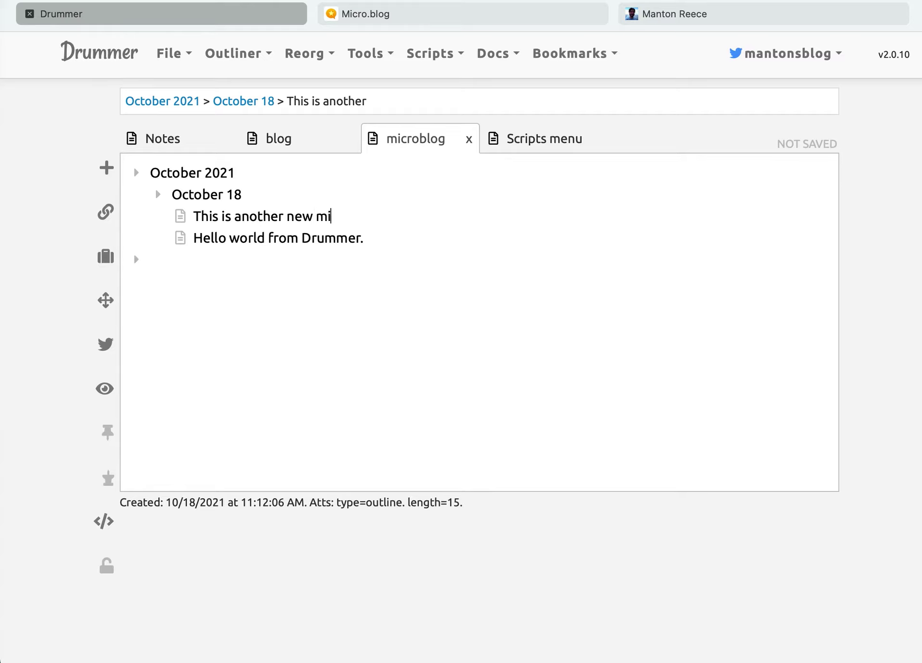
type("croblog post.")
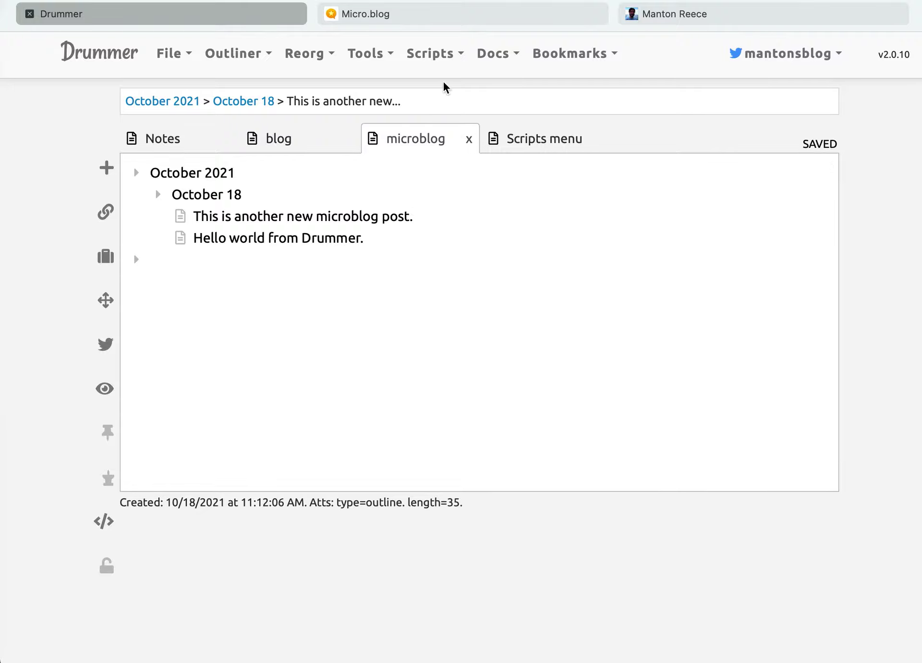
Step: Publish the outline with the new microblog post to Micro.blog and acknowledge the confirmation
left_click(434, 57)
left_click(437, 85)
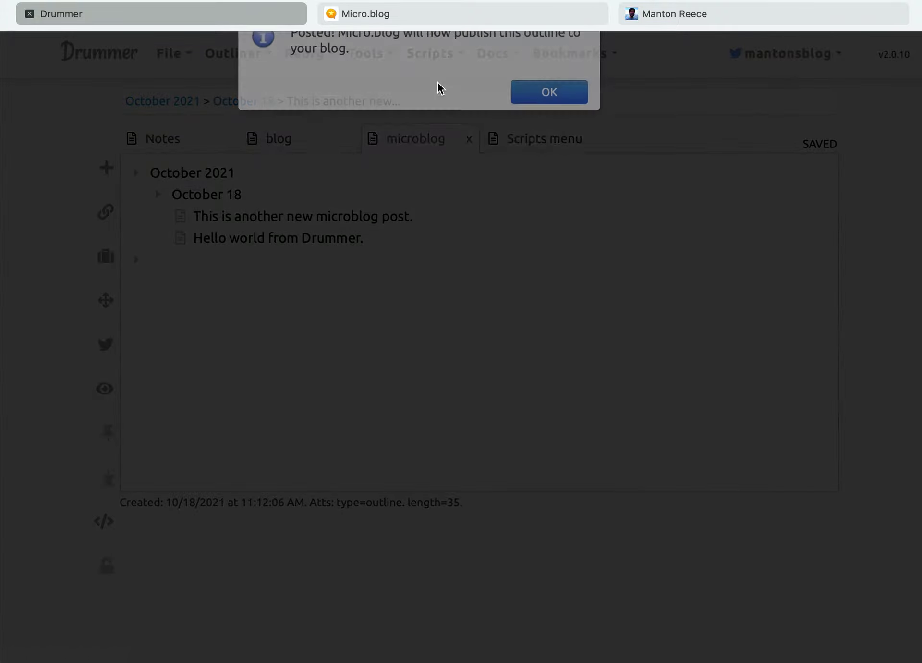
left_click(547, 173)
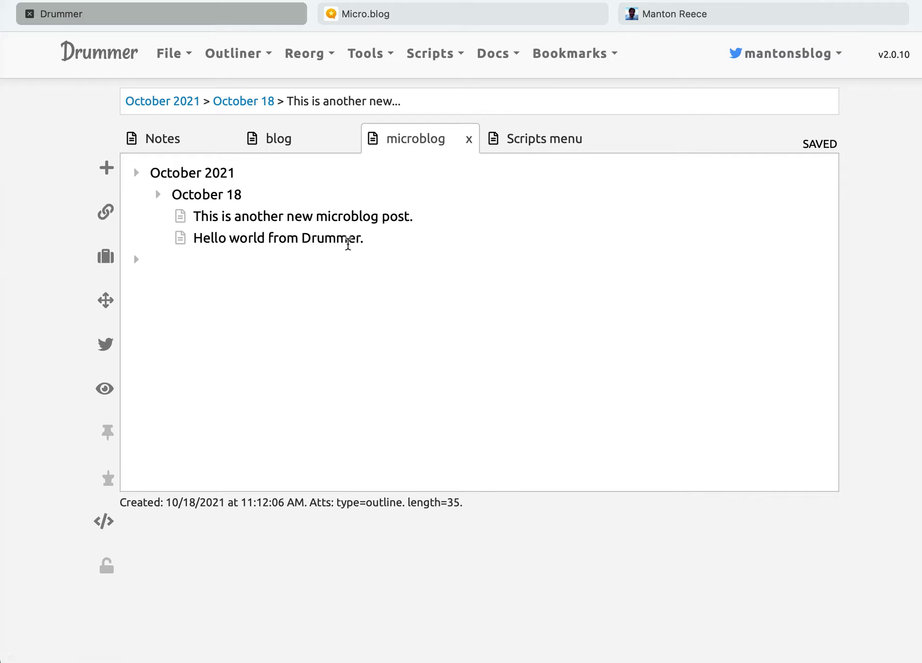
Step: Switch to Micro.blog and check the blog's posts list for the two posts written in Drummer
left_click(412, 21)
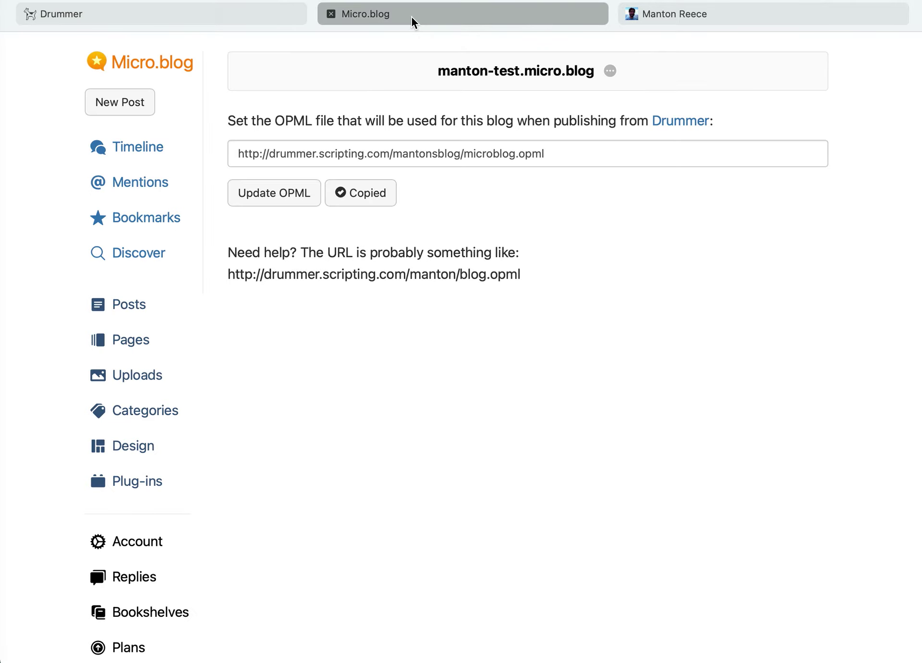
left_click(131, 312)
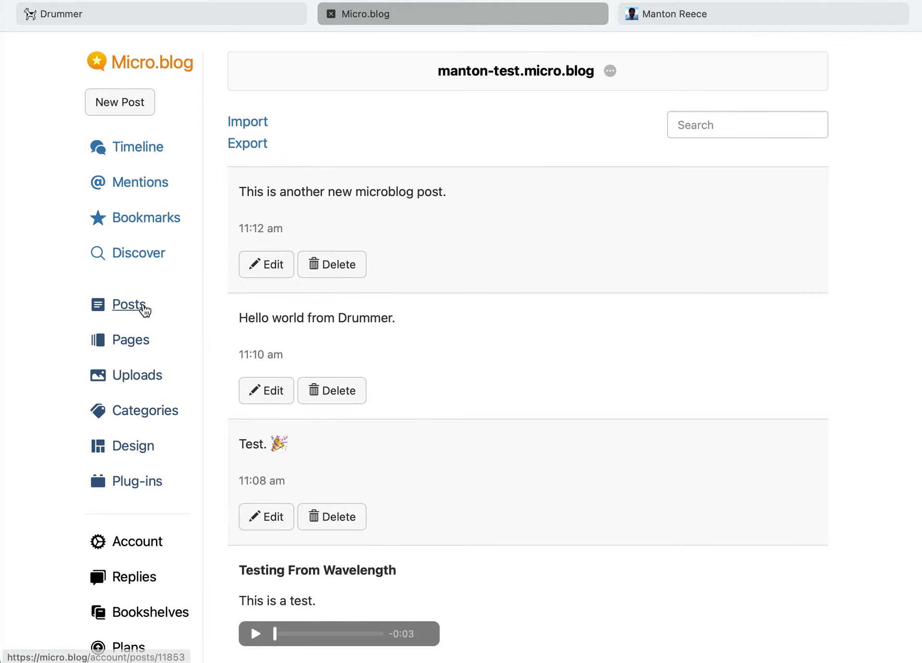
left_click_drag(241, 316, 393, 315)
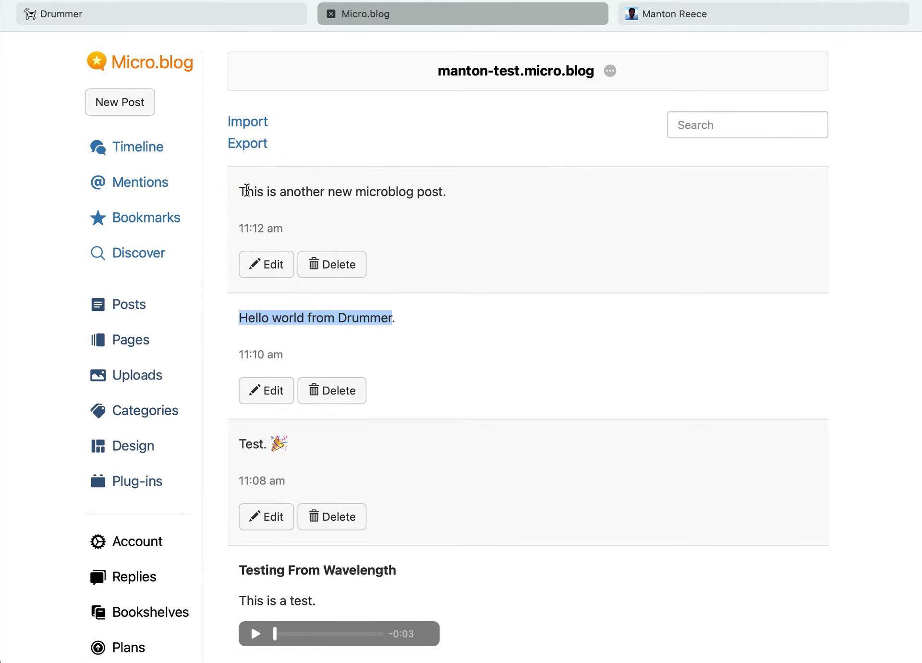
left_click_drag(245, 192, 408, 189)
left_click(406, 193)
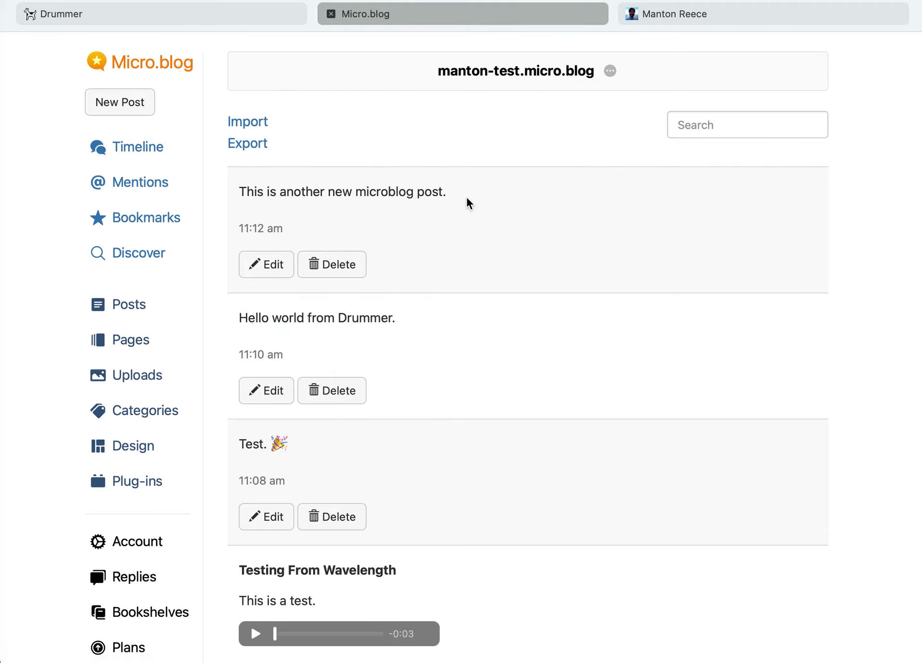
Step: Reload the public blog page and check its homepage for the two Drummer posts
left_click(672, 24)
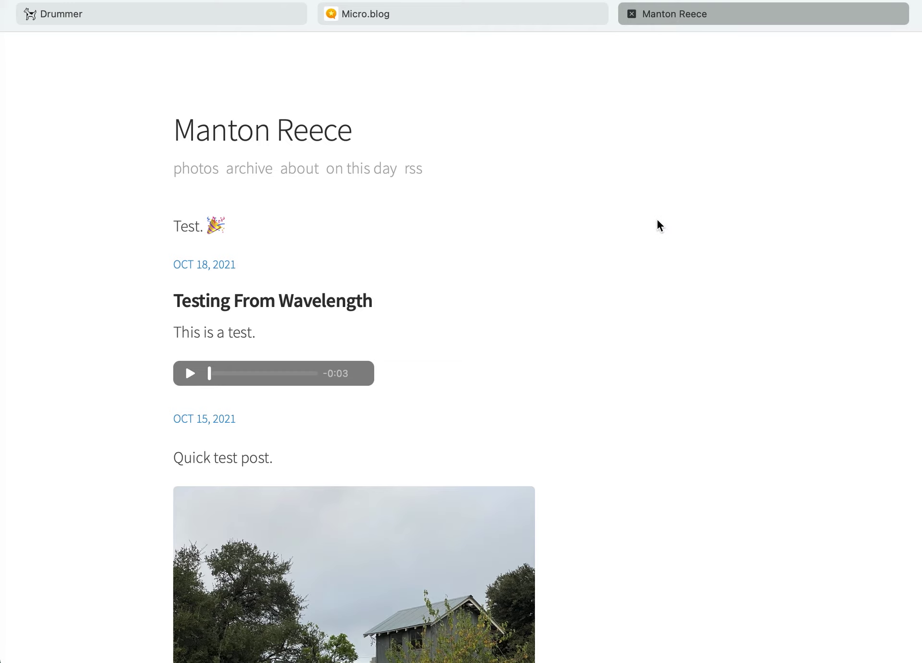
key("super+r")
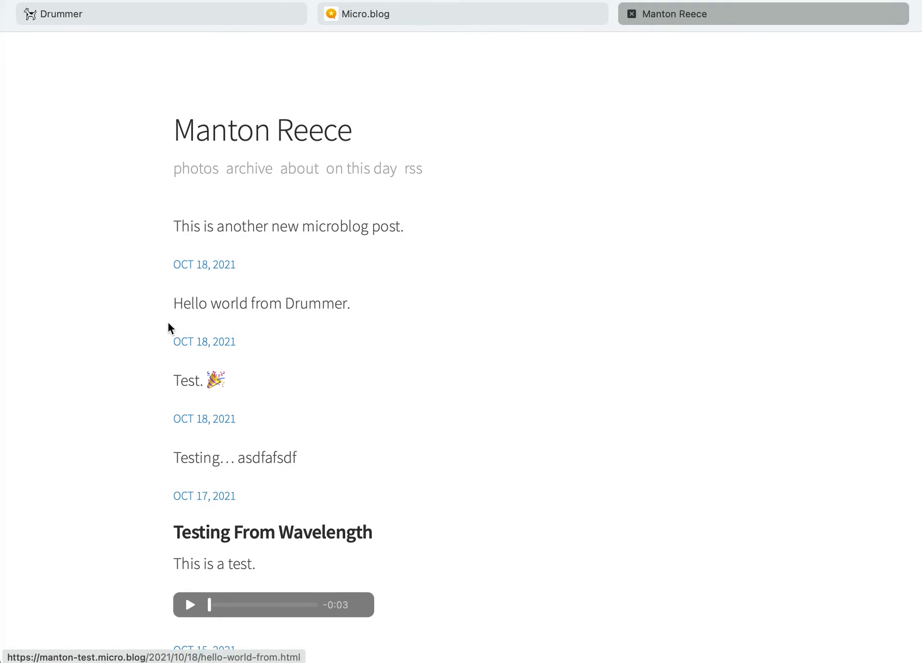
left_click_drag(174, 303, 321, 302)
left_click_drag(233, 226, 371, 226)
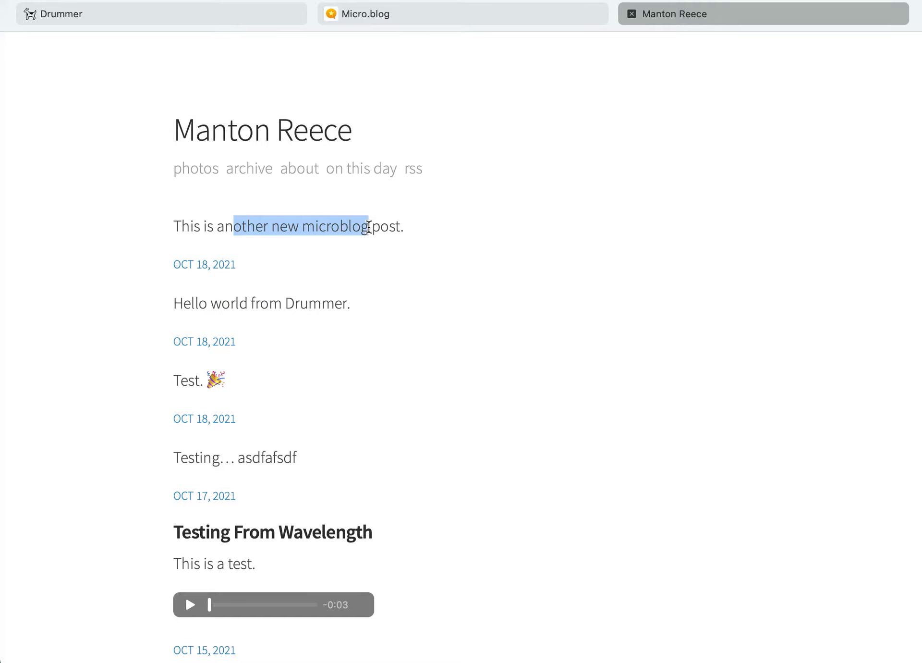
left_click(370, 227)
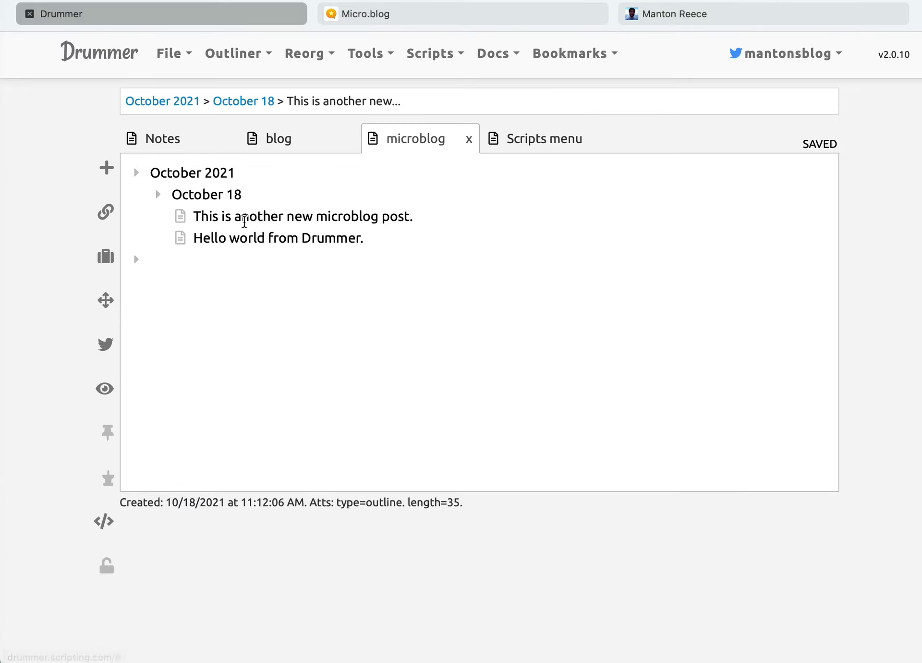
Step: Back in Drummer, bold "world" in the Hello world post and add a new October 18 post headed "This is a title"
double_click(249, 238)
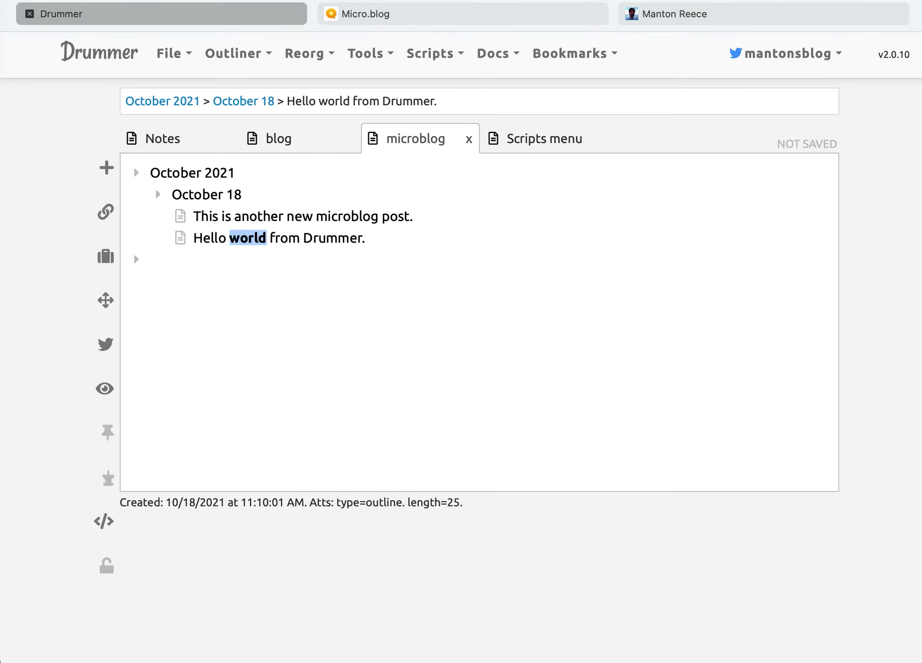
key("ctrl+b")
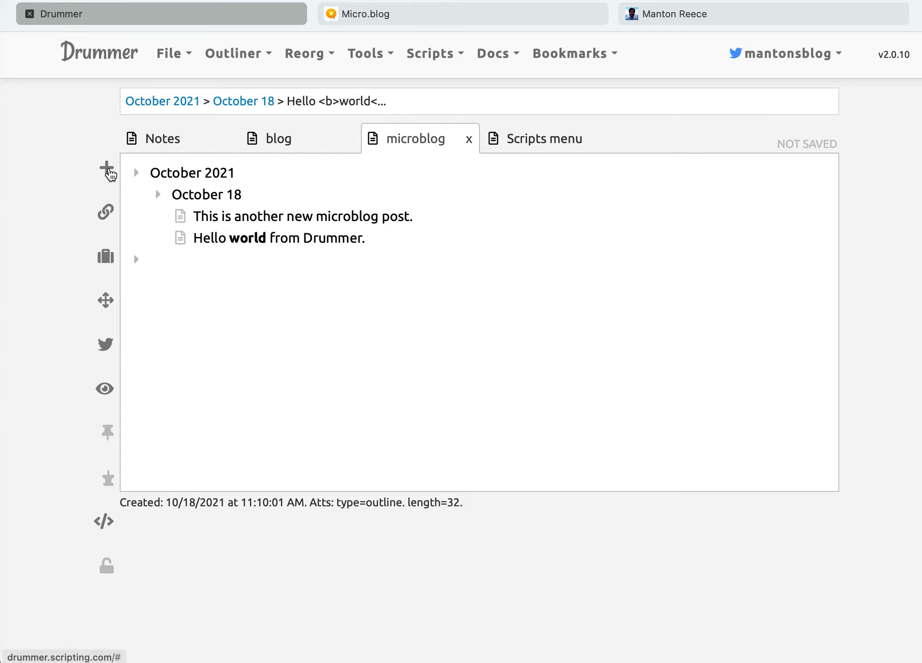
left_click(106, 168)
type("This i")
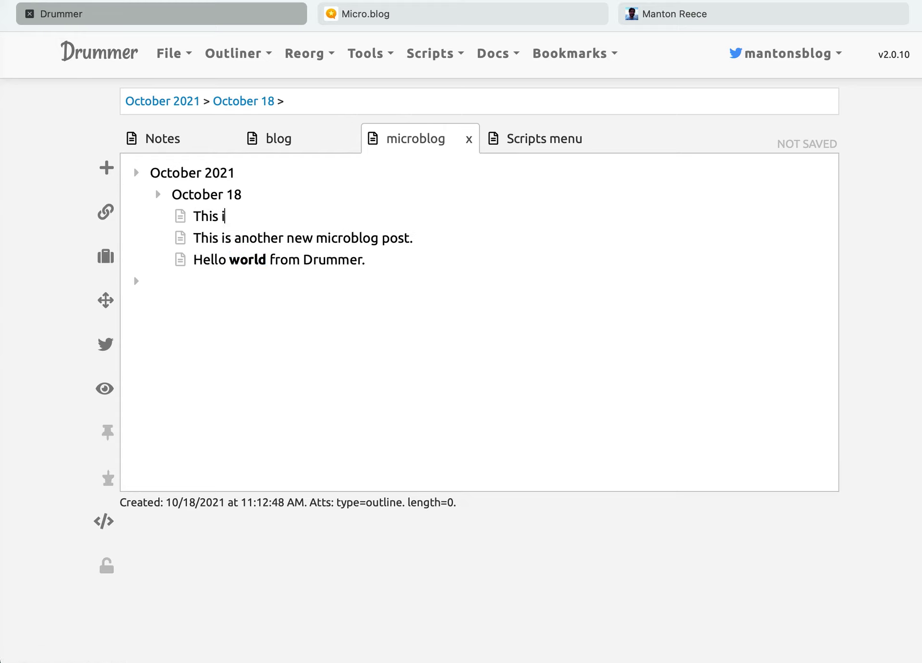
type("s a title")
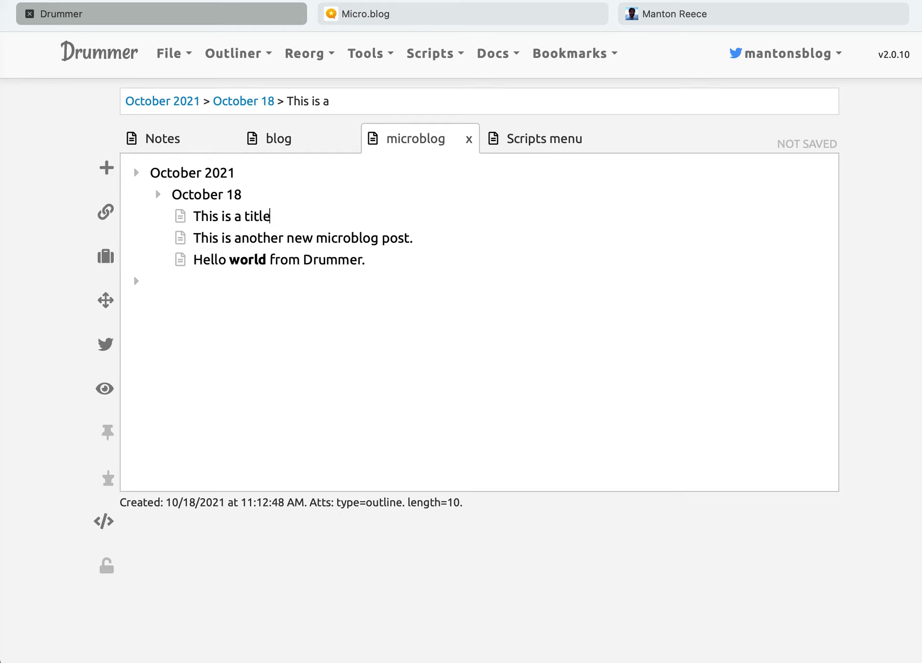
Step: Nest the lines "First paragraph.", "Second paragraph." and the Markdown quote "> This is a quote." under the "This is a title" post
key("Return")
key("Tab")
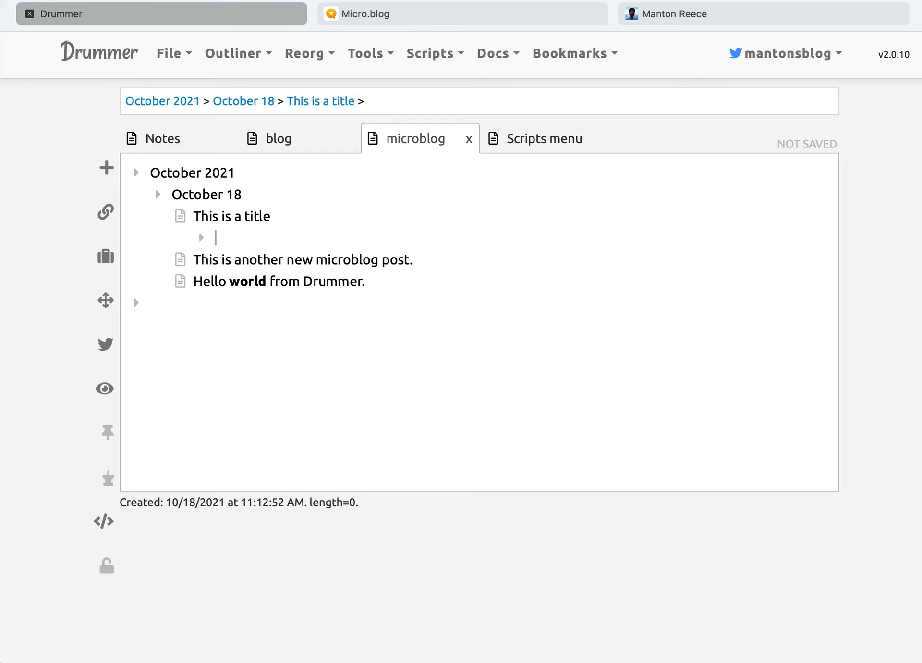
type("First paragraph.")
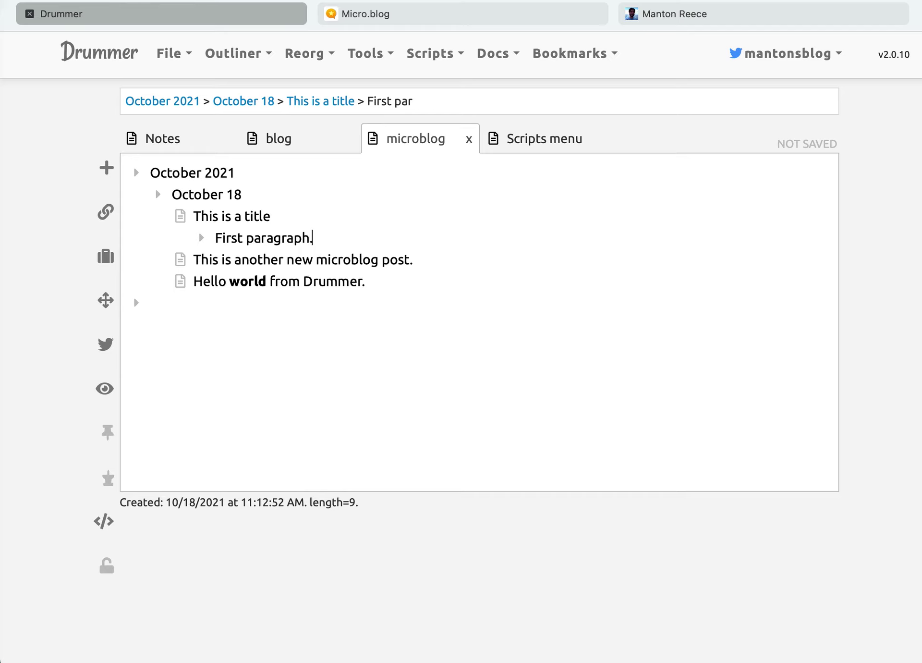
key("Return")
type("Second p")
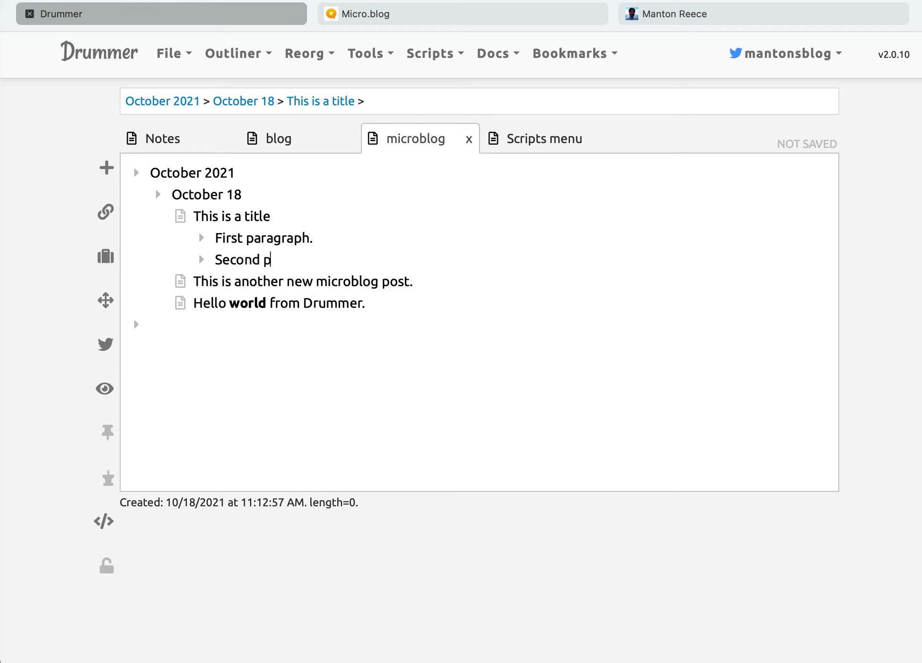
type("aragraph.")
key("Return")
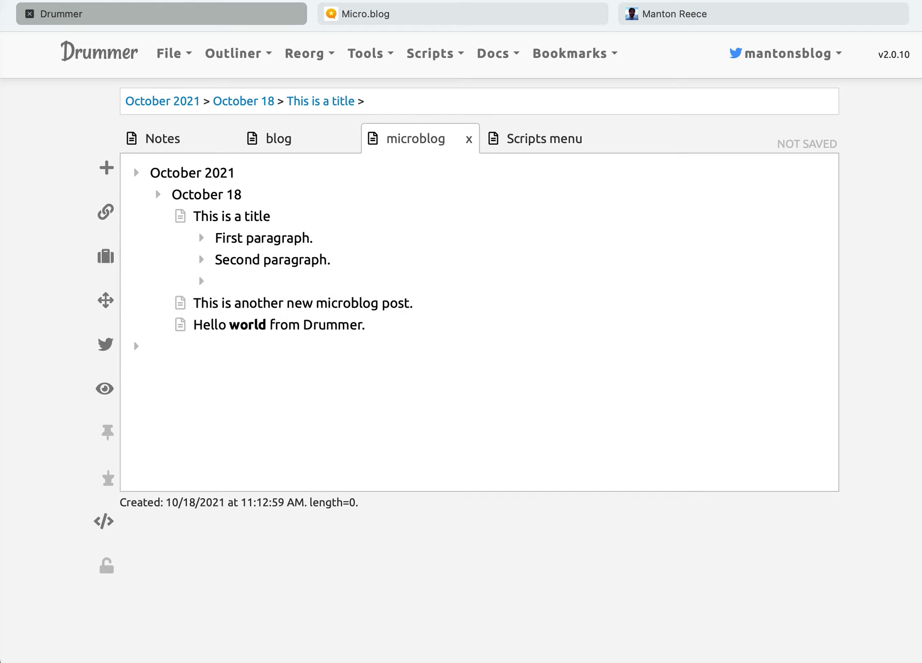
type("> This is a quote.")
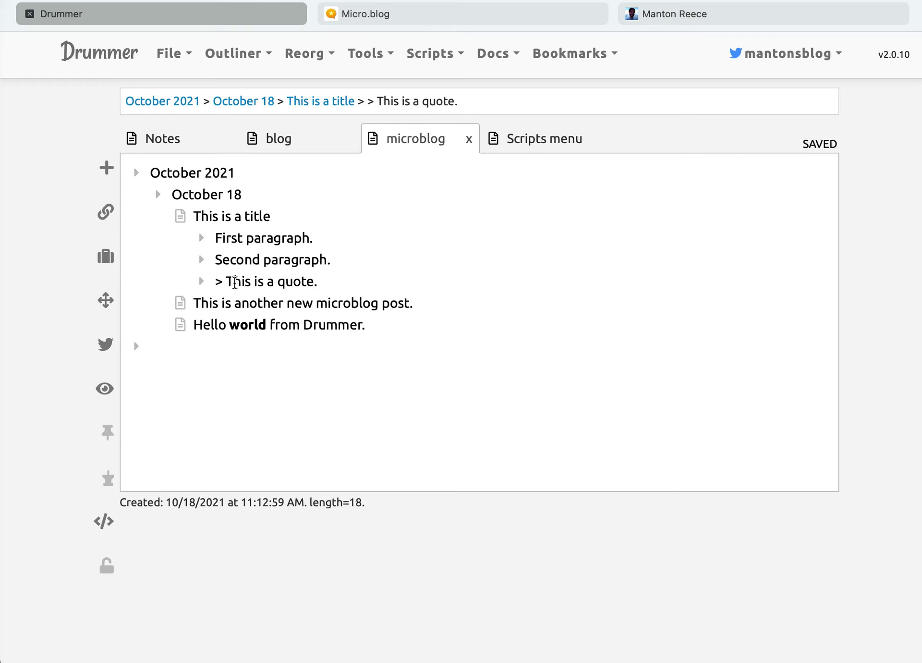
Step: Publish the outline with the titled post and bold edit to Micro.blog, and acknowledge the confirmation
left_click(237, 260)
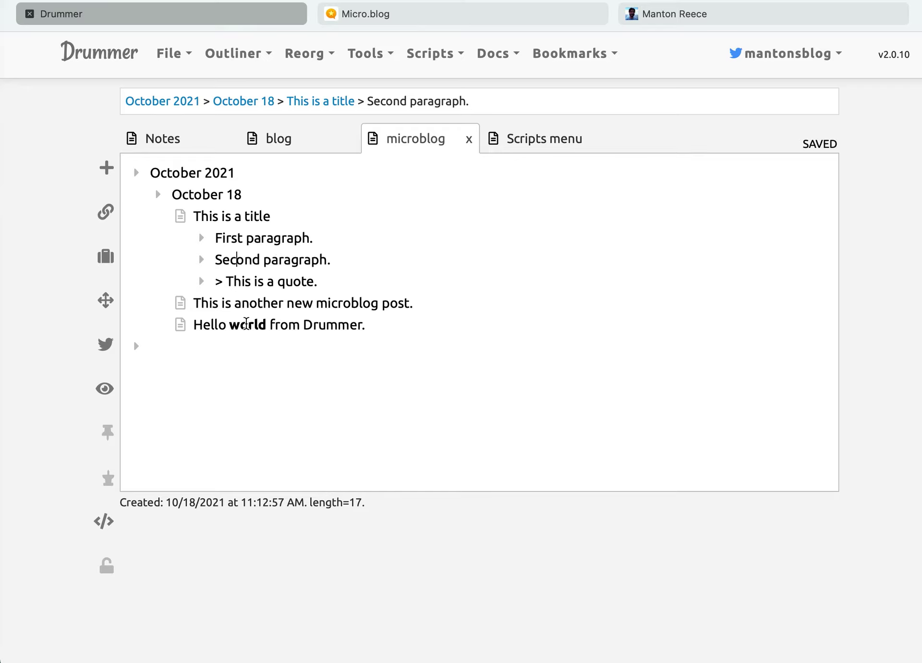
left_click(436, 62)
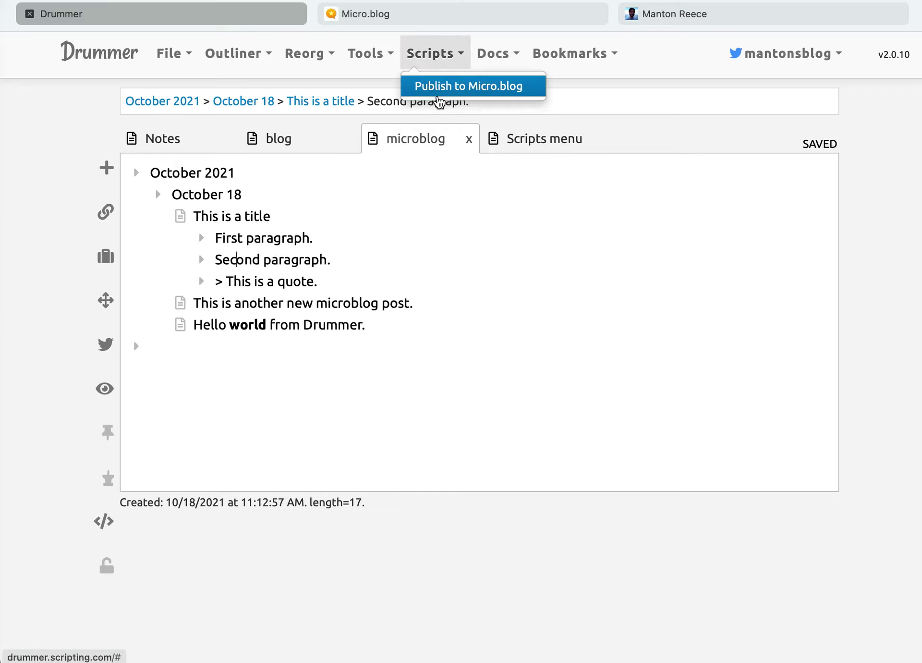
left_click(439, 87)
left_click(543, 176)
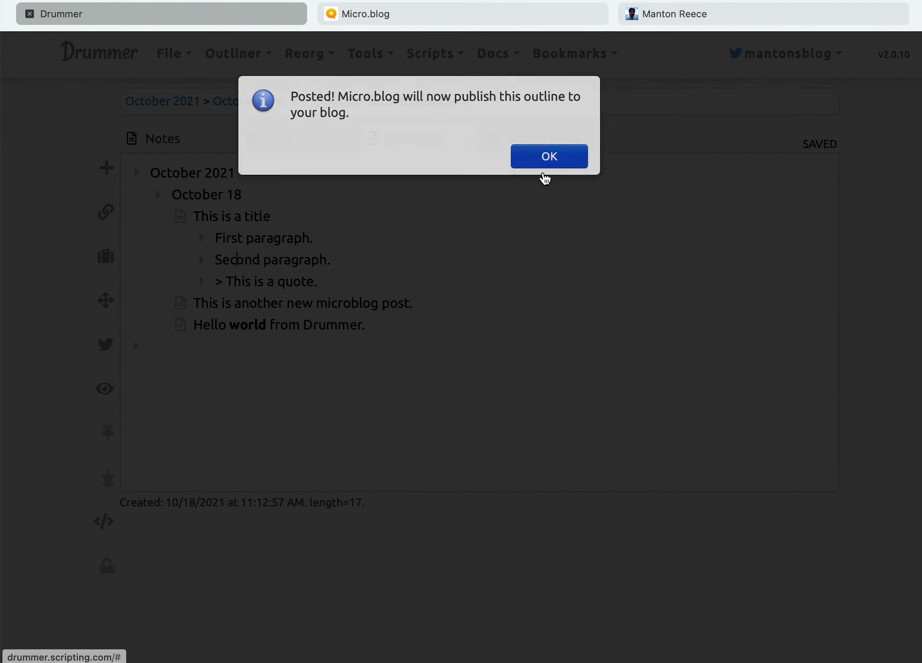